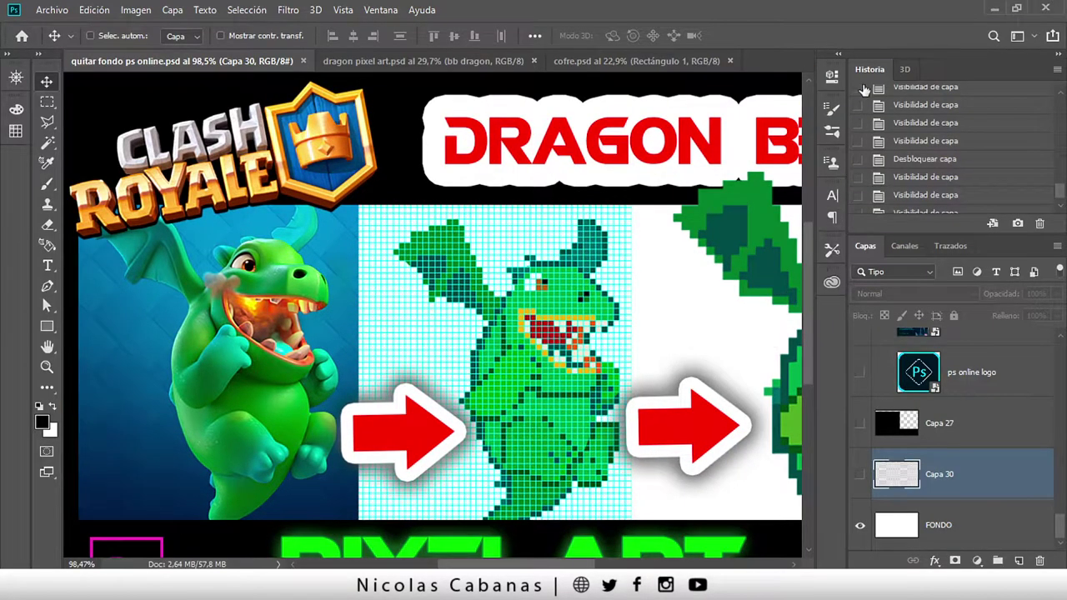
# Collapse the History panel and switch to dragon pixel art.psd, zooming in on the dragon's mouth.
pyautogui.doubleClick(865, 70)
pyautogui.moveTo(682, 293); pyautogui.dragTo(613, 253)
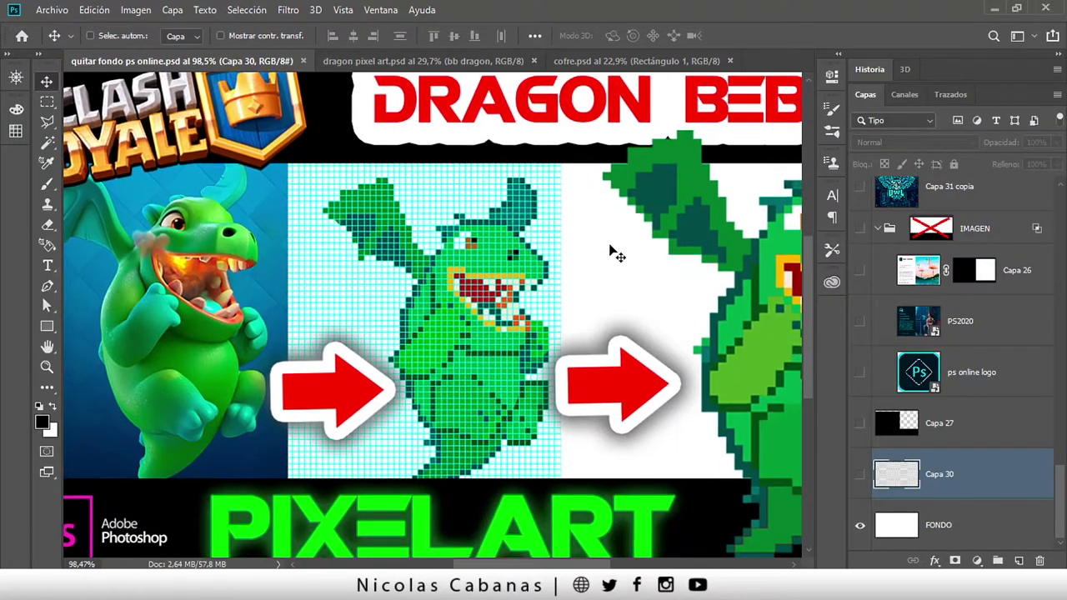
pyautogui.press('z')
pyautogui.moveTo(667, 322); pyautogui.dragTo(517, 317)
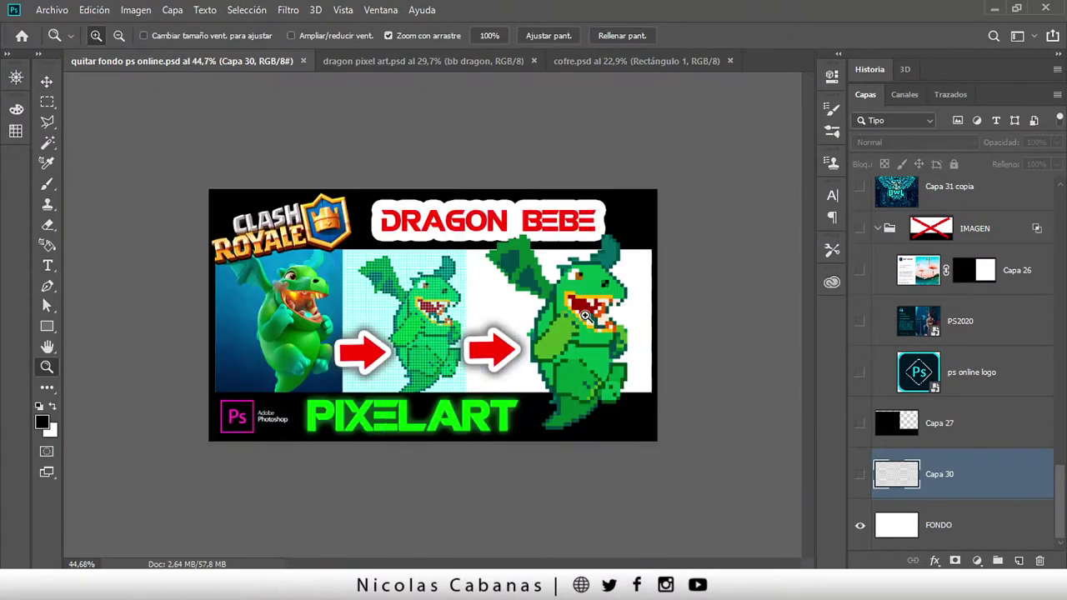
pyautogui.click(461, 66)
pyautogui.moveTo(446, 258)
pyautogui.mouseDown()
pyautogui.moveTo(489, 249)
pyautogui.moveTo(499, 285)
pyautogui.mouseUp()
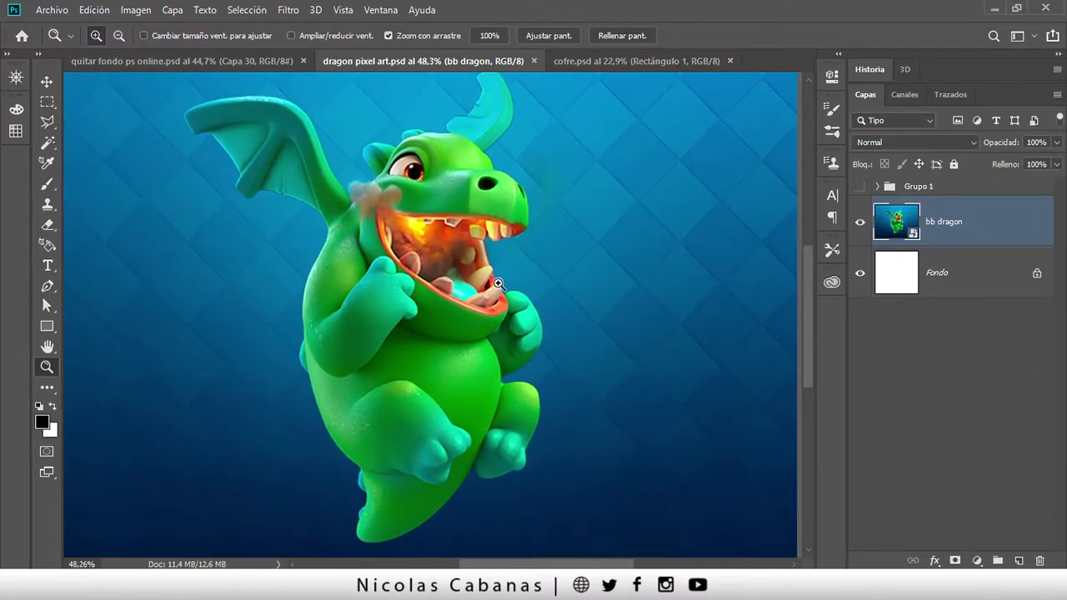
pyautogui.moveTo(498, 284)
pyautogui.mouseDown()
pyautogui.moveTo(467, 251)
pyautogui.moveTo(458, 365)
pyautogui.mouseUp()
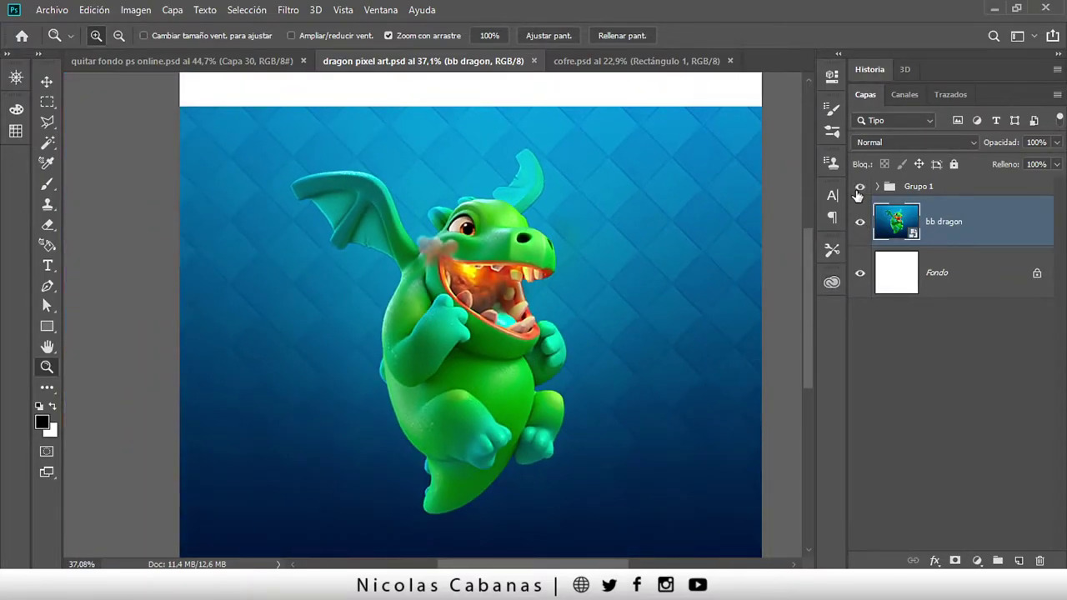
# Show Grupo 1 and hide the bb dragon photo, then inspect the belly, mouth and head.
pyautogui.click(860, 186)
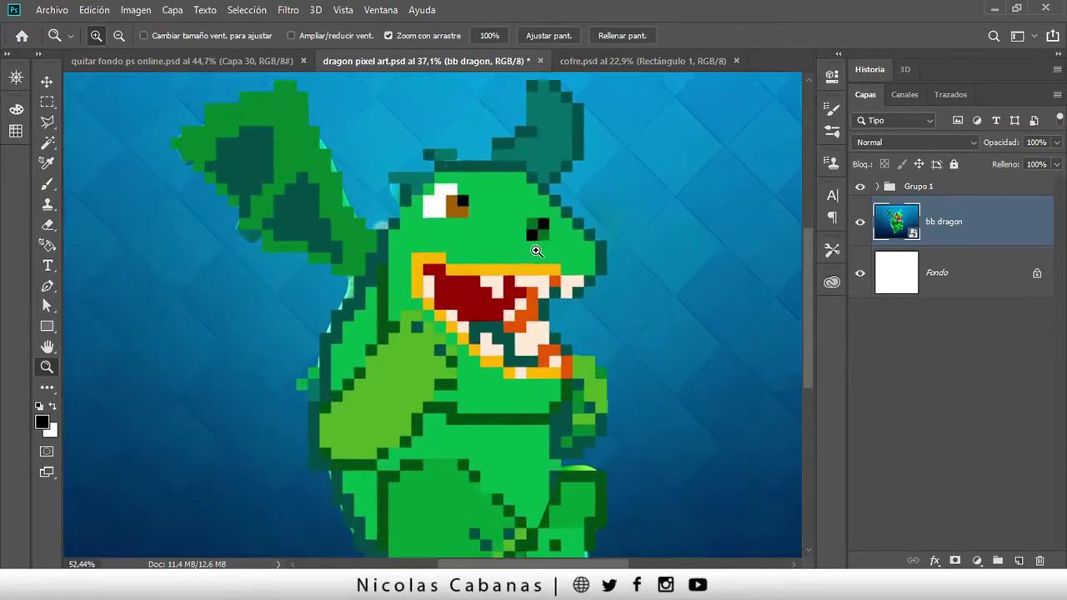
pyautogui.moveTo(467, 277); pyautogui.dragTo(547, 245)
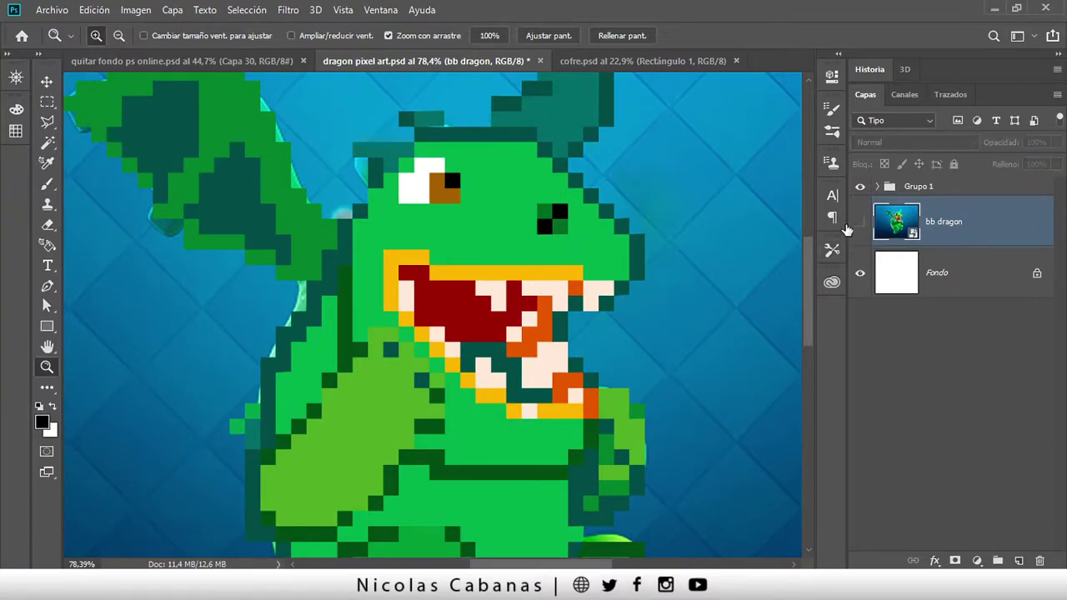
pyautogui.click(859, 225)
pyautogui.moveTo(553, 263)
pyautogui.mouseDown()
pyautogui.moveTo(467, 279)
pyautogui.moveTo(492, 296)
pyautogui.moveTo(453, 269)
pyautogui.mouseUp()
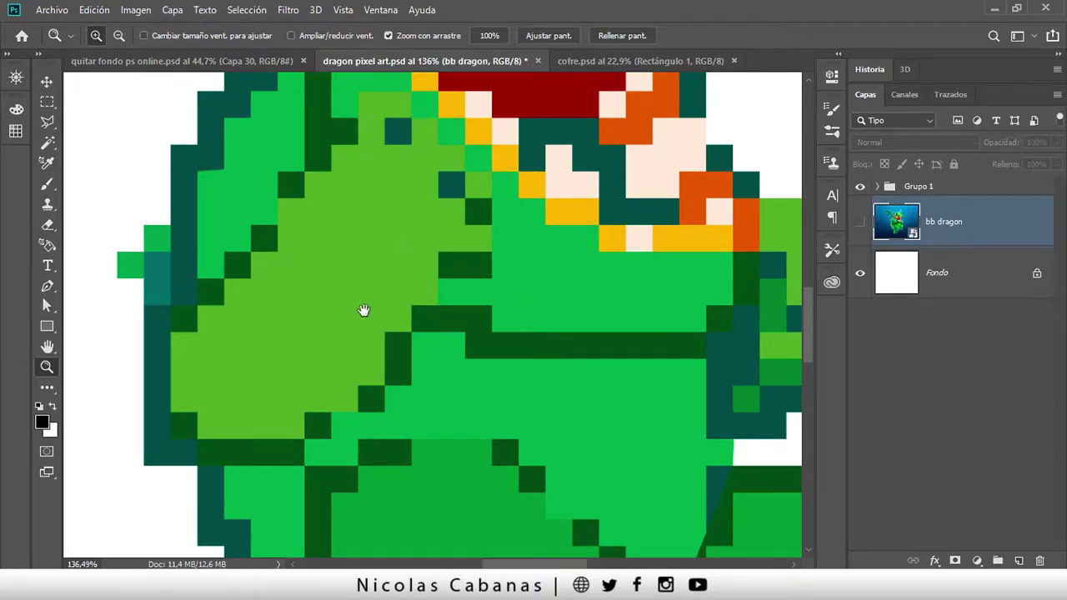
pyautogui.moveTo(363, 310); pyautogui.dragTo(299, 289)
pyautogui.moveTo(633, 243); pyautogui.dragTo(599, 383)
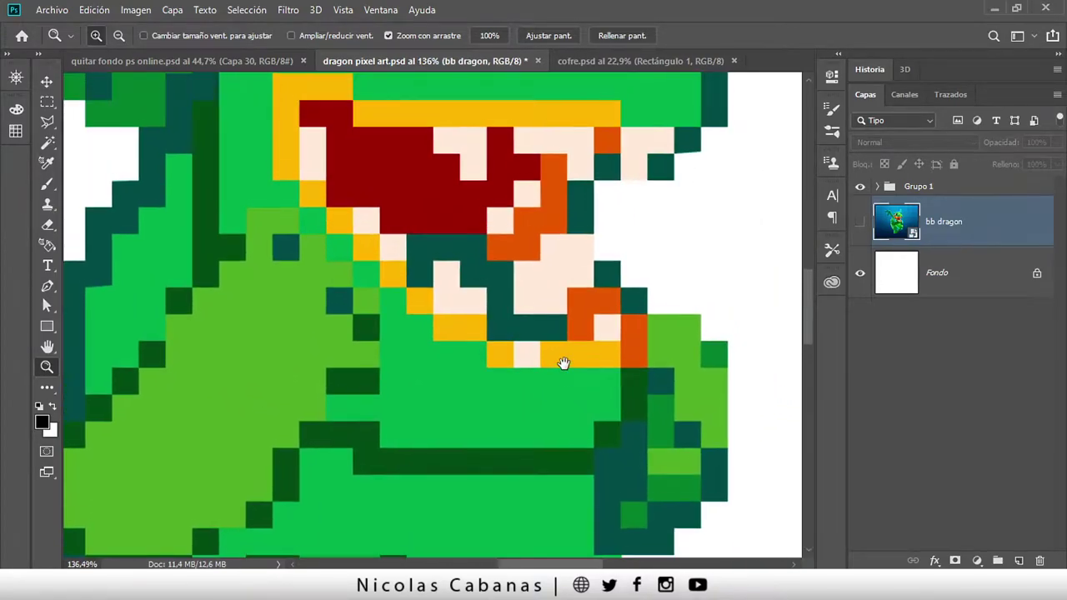
pyautogui.moveTo(631, 225)
pyautogui.mouseDown()
pyautogui.moveTo(571, 212)
pyautogui.moveTo(523, 317)
pyautogui.mouseUp()
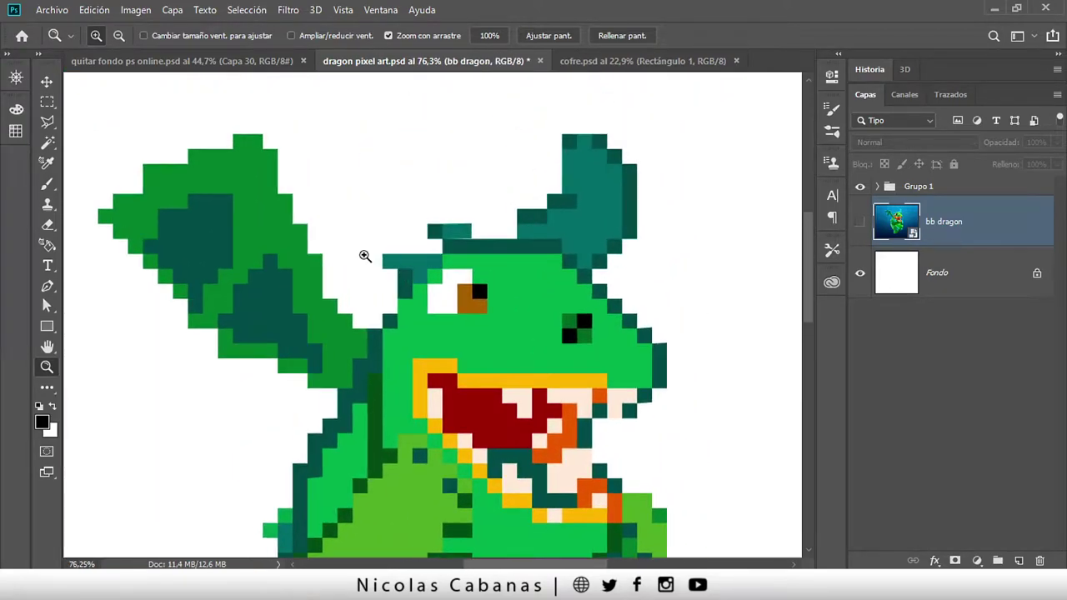
pyautogui.moveTo(364, 253)
pyautogui.mouseDown()
pyautogui.moveTo(431, 231)
pyautogui.moveTo(539, 295)
pyautogui.moveTo(506, 206)
pyautogui.moveTo(514, 274)
pyautogui.moveTo(507, 267)
pyautogui.moveTo(523, 186)
pyautogui.moveTo(483, 350)
pyautogui.moveTo(460, 321)
pyautogui.mouseUp()
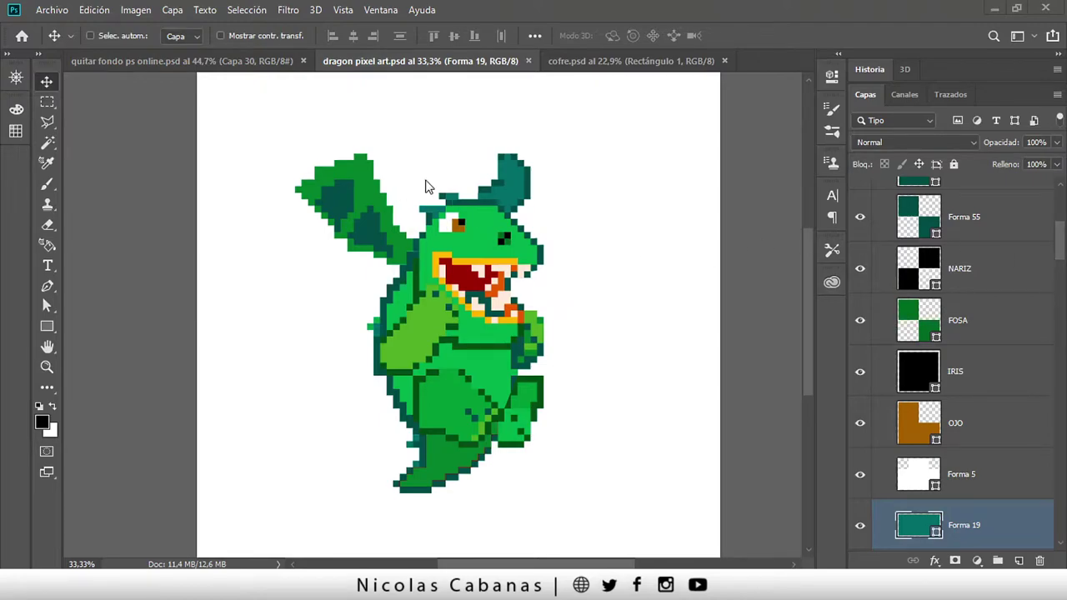
# Zoom into the dragon's chest, then switch to cofre.psd and zoom into the chest artwork.
pyautogui.press('z')
pyautogui.moveTo(492, 317); pyautogui.dragTo(539, 334)
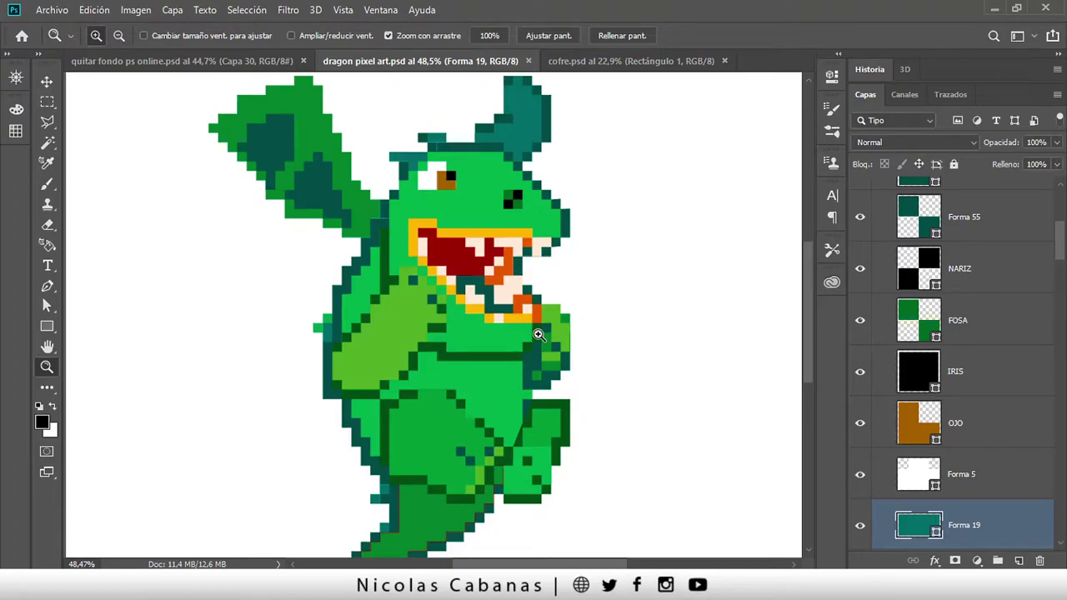
pyautogui.click(576, 63)
pyautogui.moveTo(391, 357)
pyautogui.mouseDown()
pyautogui.moveTo(432, 348)
pyautogui.moveTo(435, 313)
pyautogui.moveTo(375, 315)
pyautogui.mouseUp()
pyautogui.moveTo(1060, 522); pyautogui.dragTo(1054, 188)
# Collapse Grupo 1 and toggle the Capa 1 reference chest on and off.
pyautogui.click(885, 240)
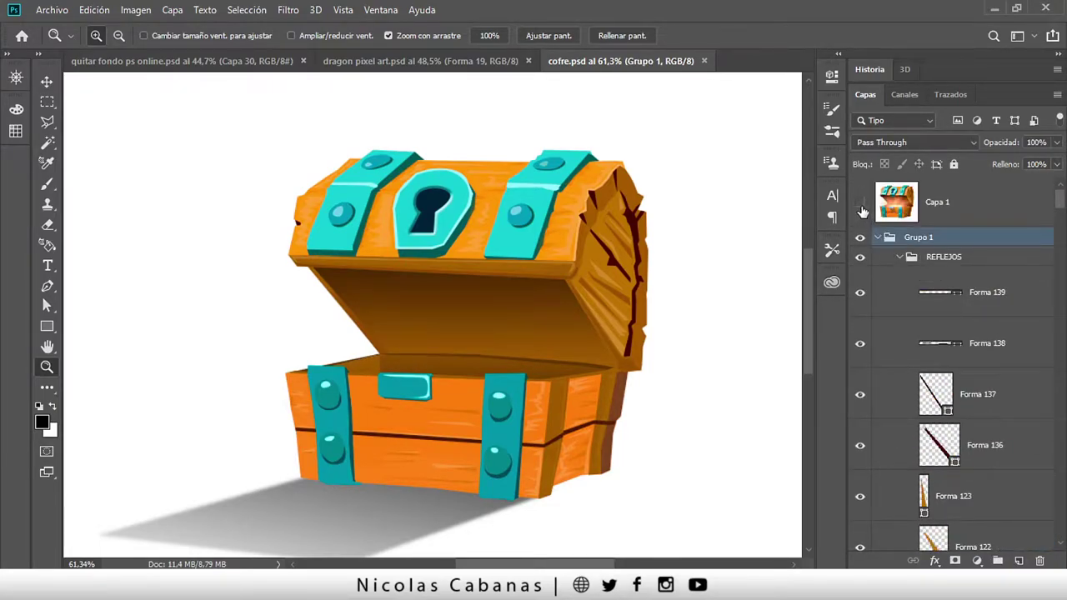
pyautogui.click(876, 237)
pyautogui.click(860, 202)
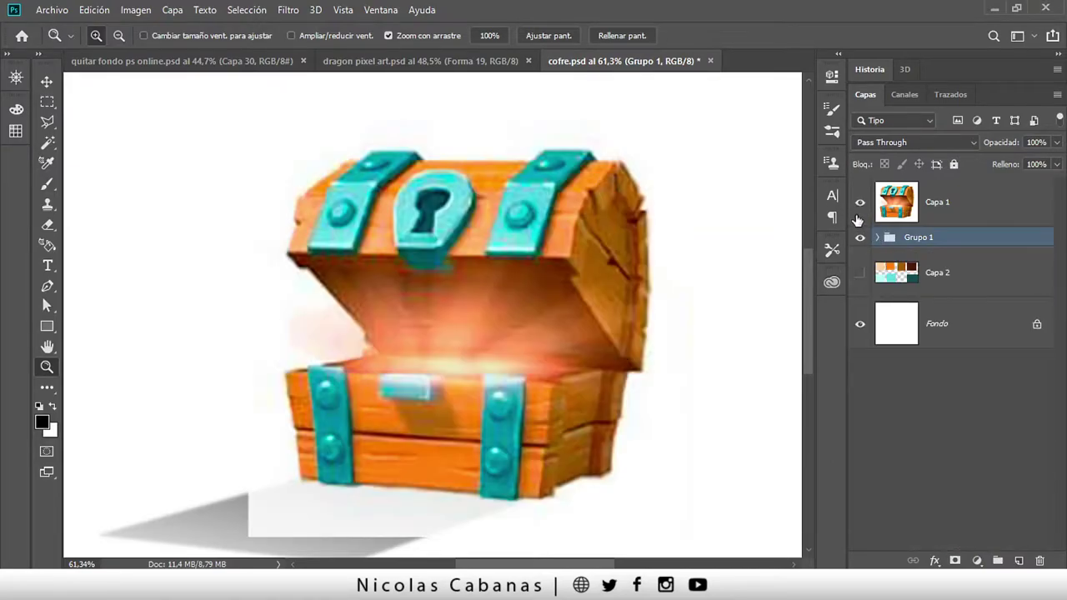
pyautogui.click(861, 206)
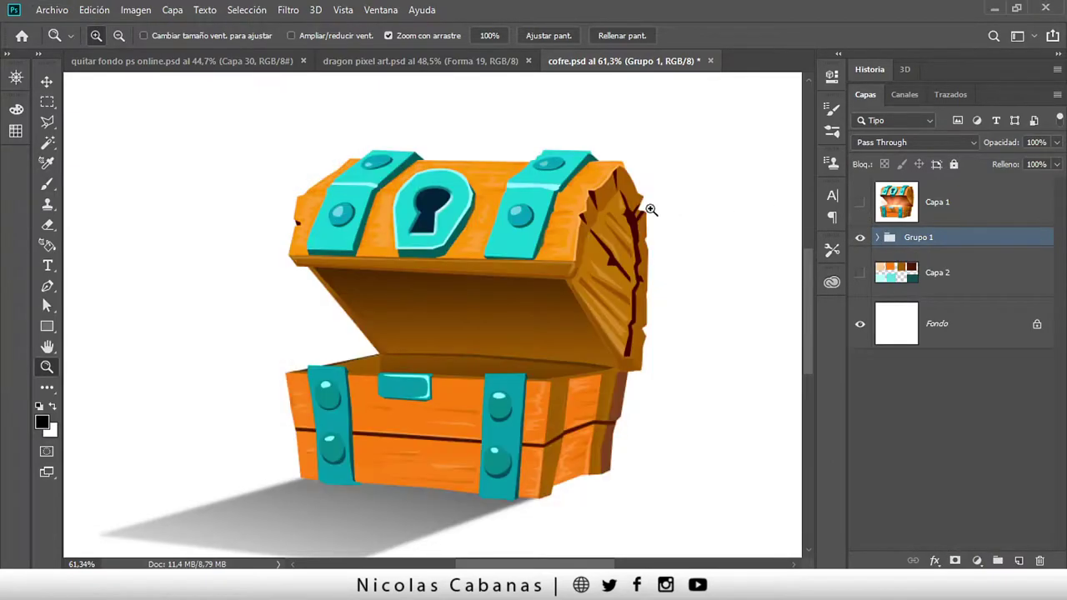
# Zoom around the keyhole and whole chest, then return to dragon pixel art.psd.
pyautogui.moveTo(454, 223)
pyautogui.mouseDown()
pyautogui.moveTo(548, 216)
pyautogui.moveTo(419, 286)
pyautogui.mouseUp()
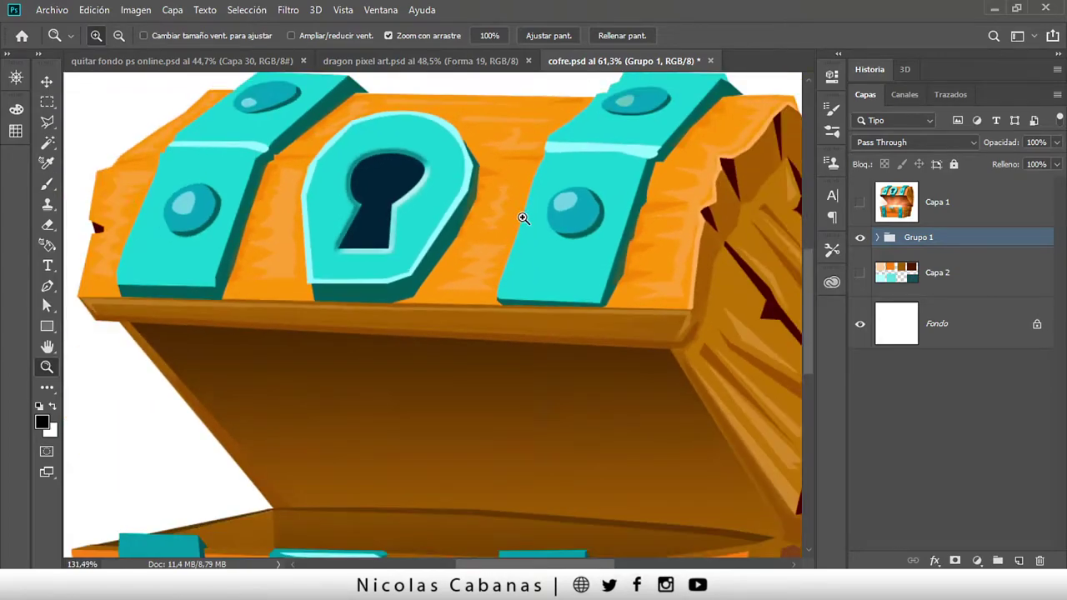
pyautogui.moveTo(472, 251)
pyautogui.mouseDown()
pyautogui.moveTo(507, 249)
pyautogui.moveTo(489, 265)
pyautogui.moveTo(488, 286)
pyautogui.mouseUp()
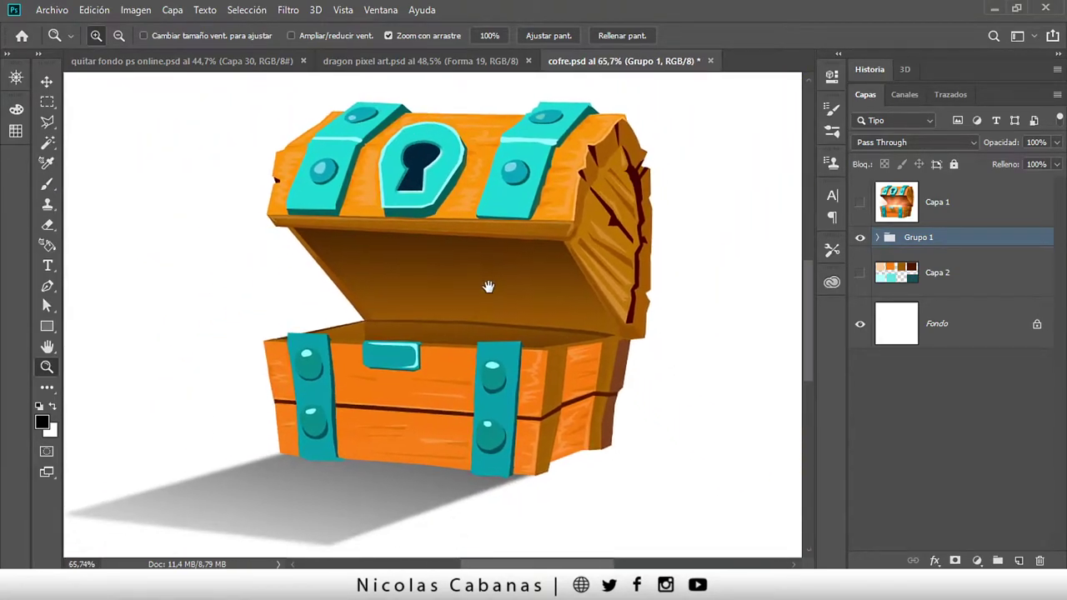
pyautogui.click(469, 64)
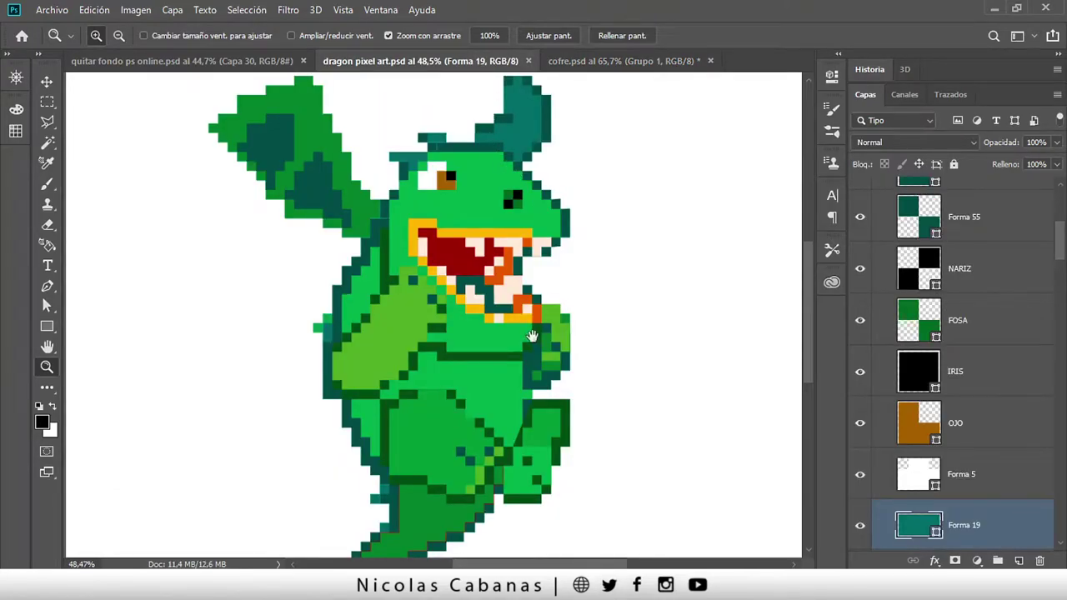
# Collapse Grupo 1 and compare it against bb dragon, ending with only the reference photo visible.
pyautogui.moveTo(490, 144); pyautogui.dragTo(481, 227)
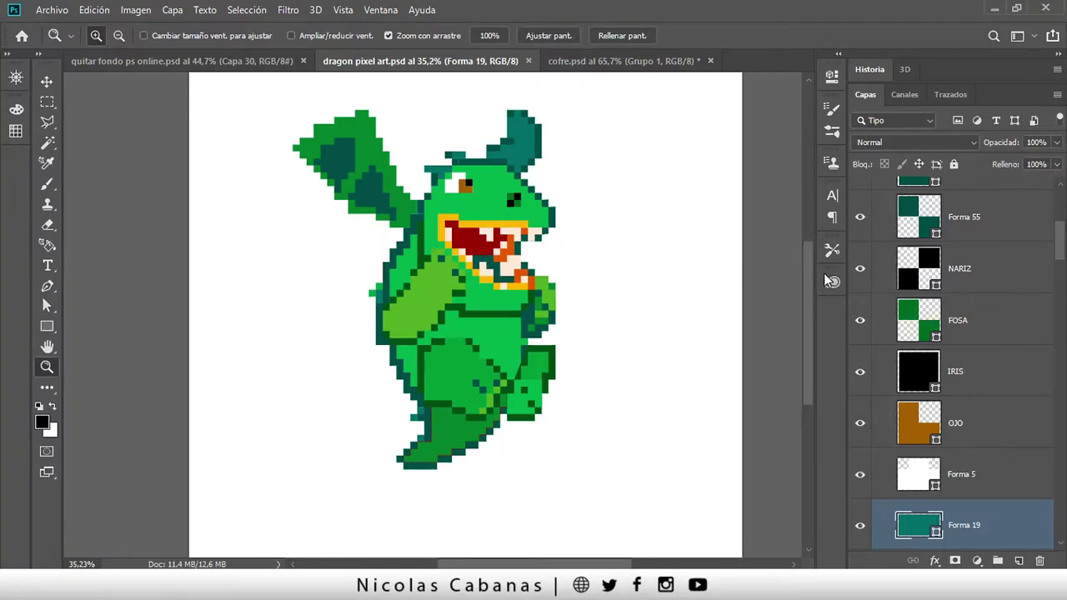
pyautogui.moveTo(1059, 237); pyautogui.dragTo(1058, 200)
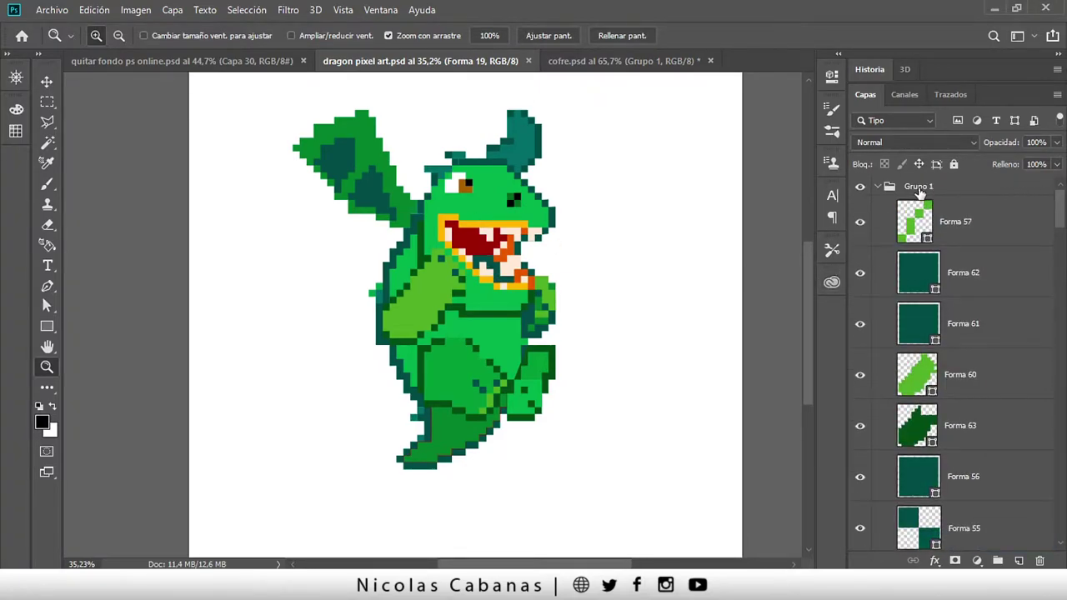
pyautogui.click(880, 186)
pyautogui.click(861, 187)
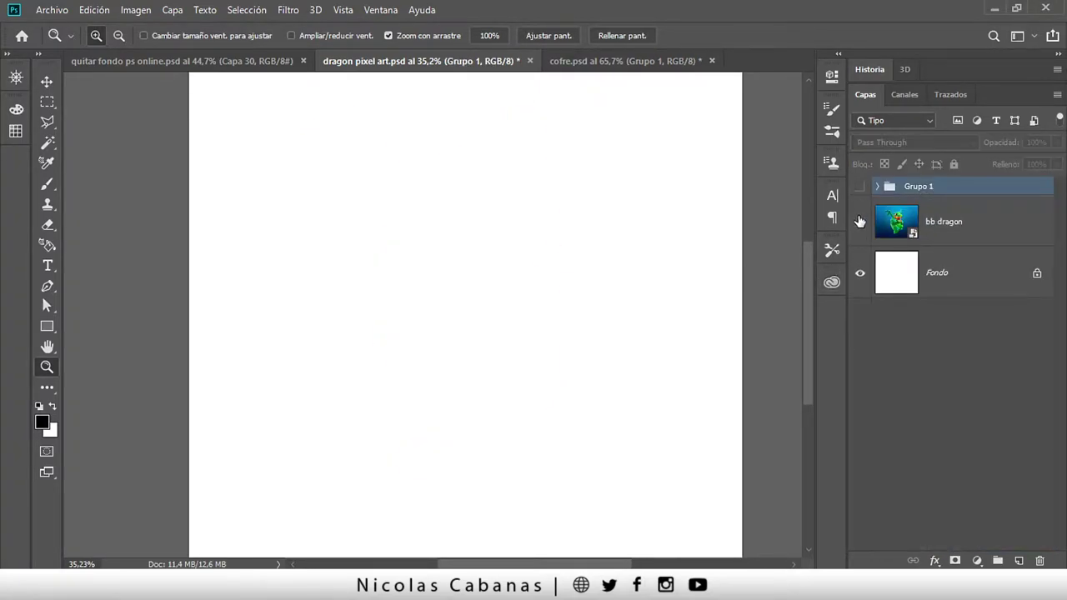
pyautogui.click(860, 222)
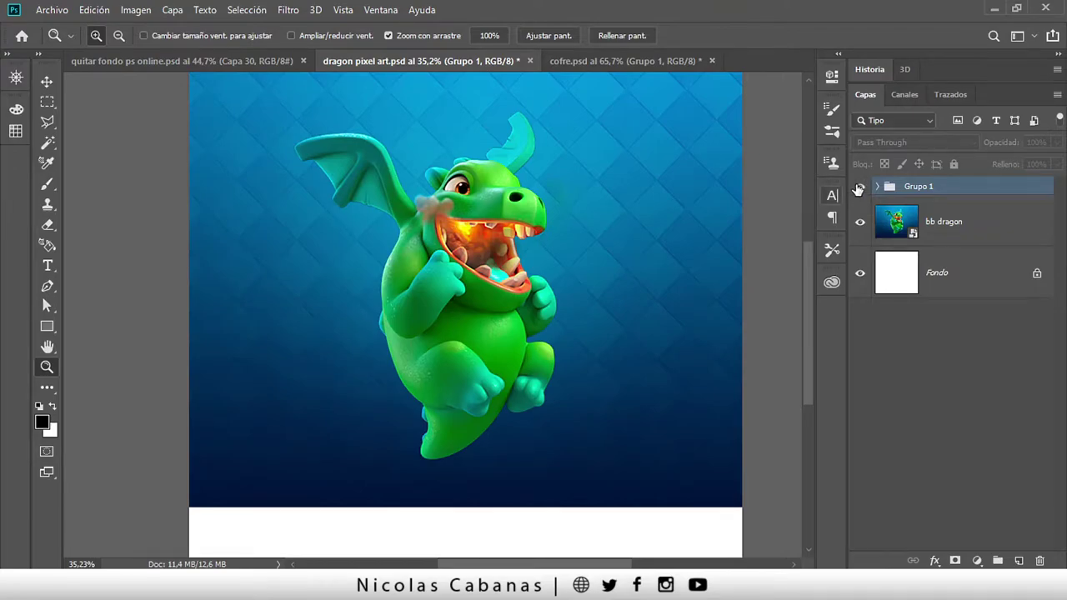
pyautogui.click(859, 188)
pyautogui.moveTo(526, 164); pyautogui.dragTo(455, 305)
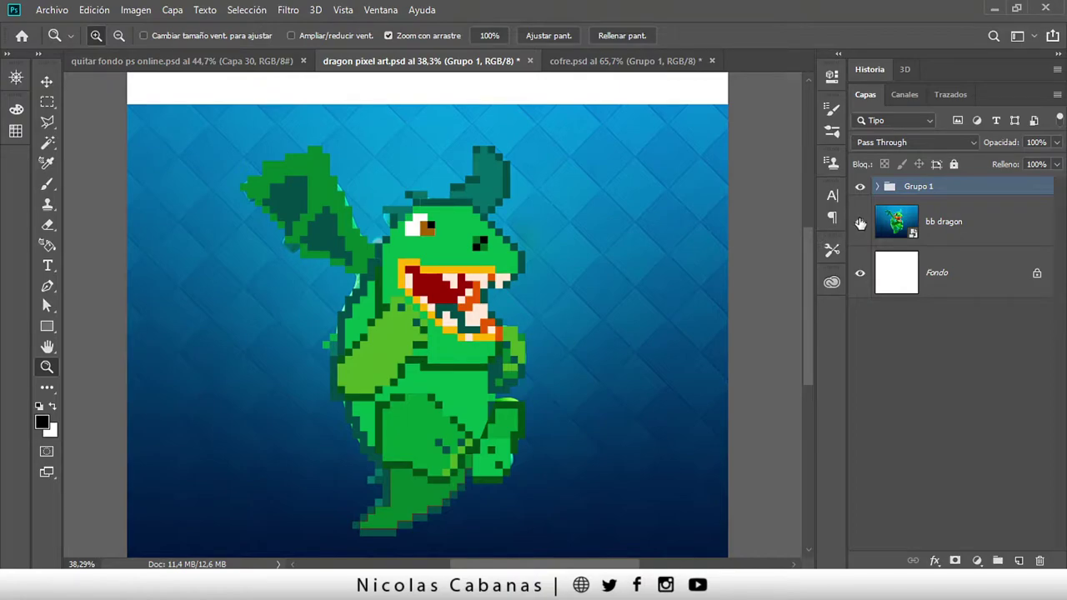
pyautogui.moveTo(498, 224); pyautogui.dragTo(519, 191)
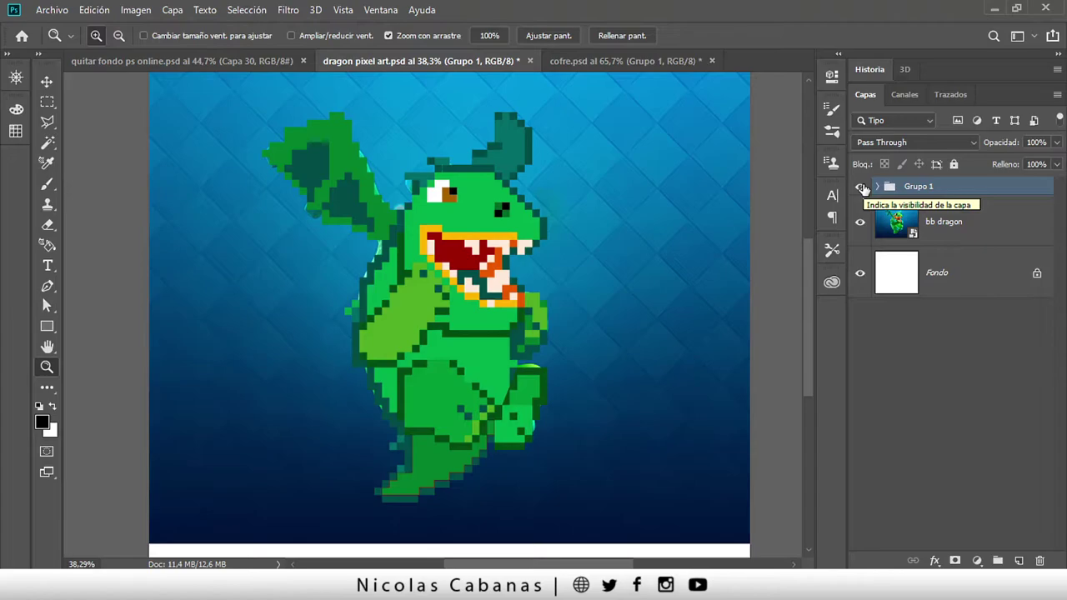
pyautogui.click(860, 221)
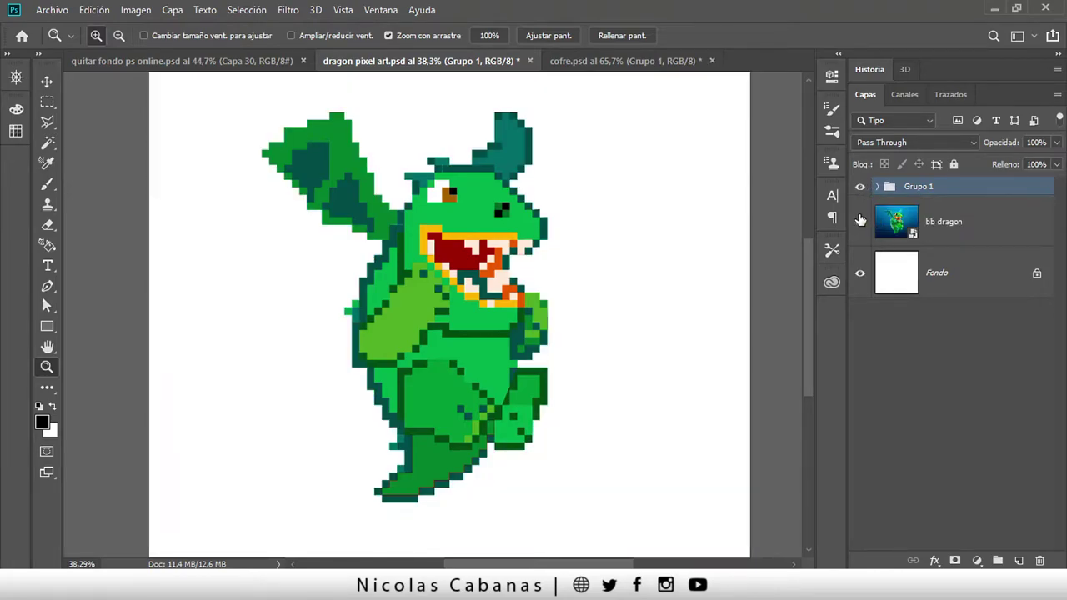
pyautogui.click(860, 221)
pyautogui.click(860, 186)
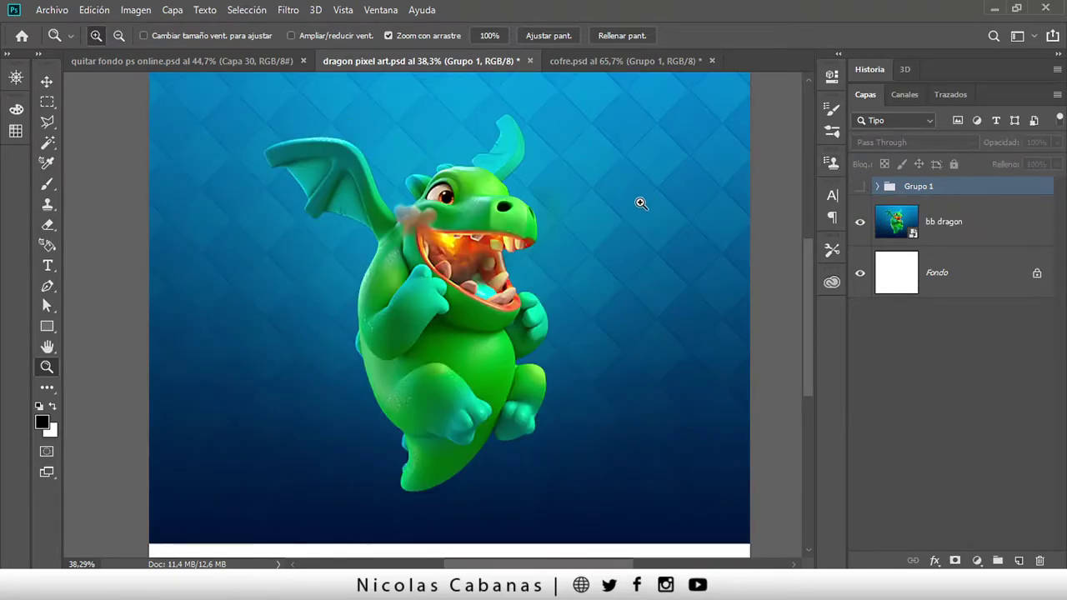
pyautogui.hotkey('ctrl', ';')
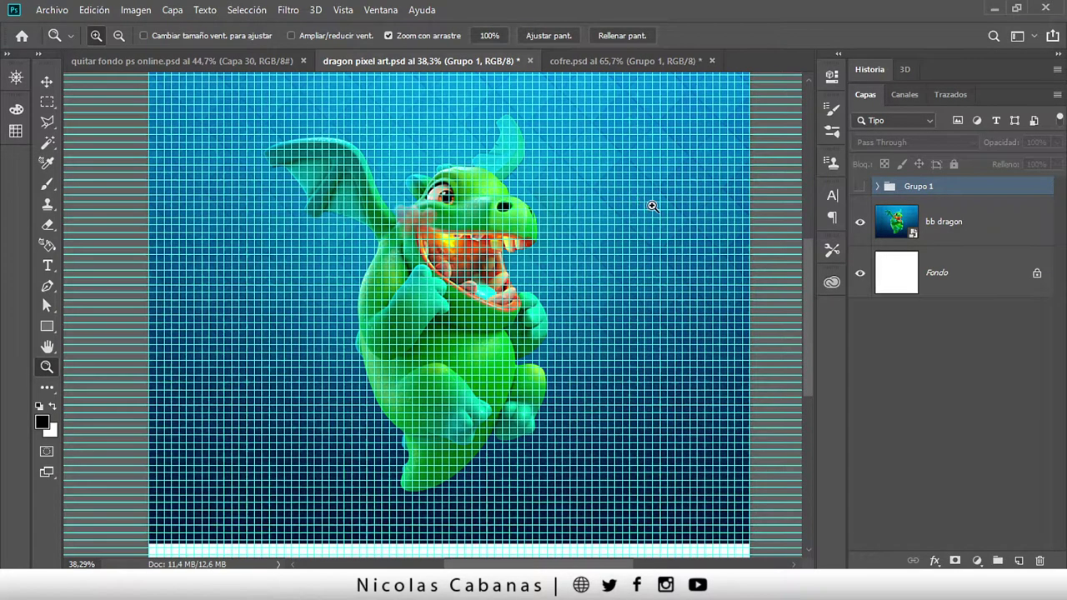
pyautogui.moveTo(488, 206); pyautogui.dragTo(598, 206)
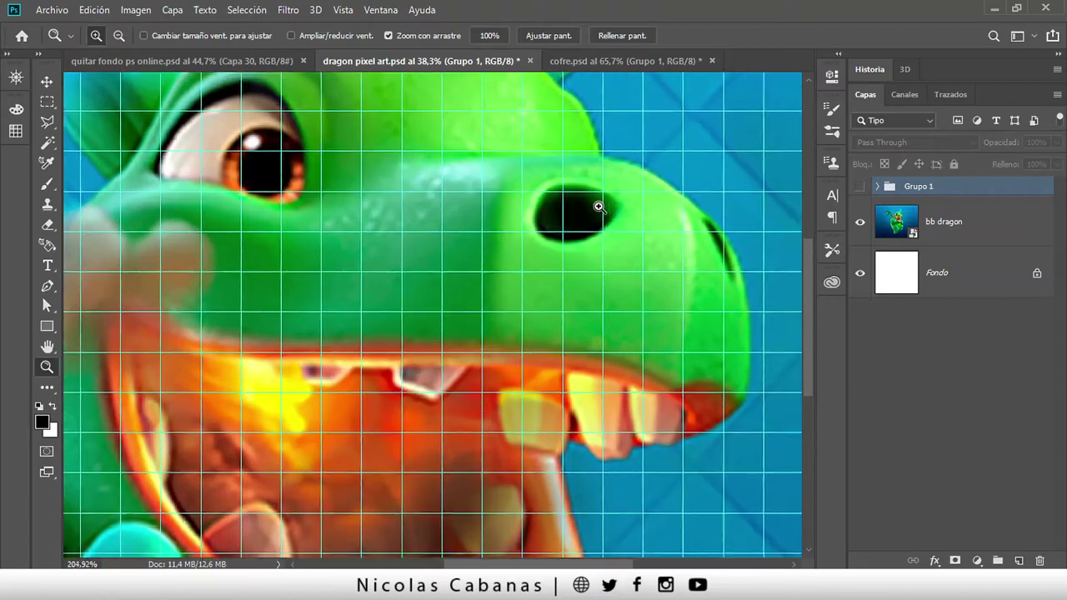
pyautogui.moveTo(598, 207); pyautogui.dragTo(647, 195)
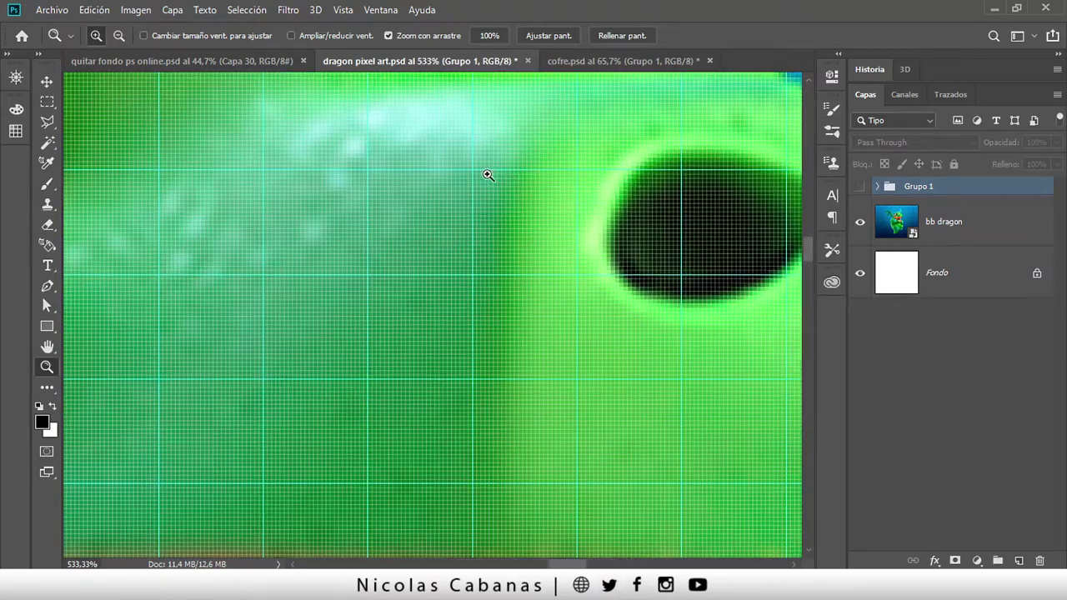
pyautogui.moveTo(483, 179)
pyautogui.mouseDown()
pyautogui.moveTo(317, 291)
pyautogui.moveTo(333, 376)
pyautogui.moveTo(311, 297)
pyautogui.moveTo(376, 241)
pyautogui.mouseUp()
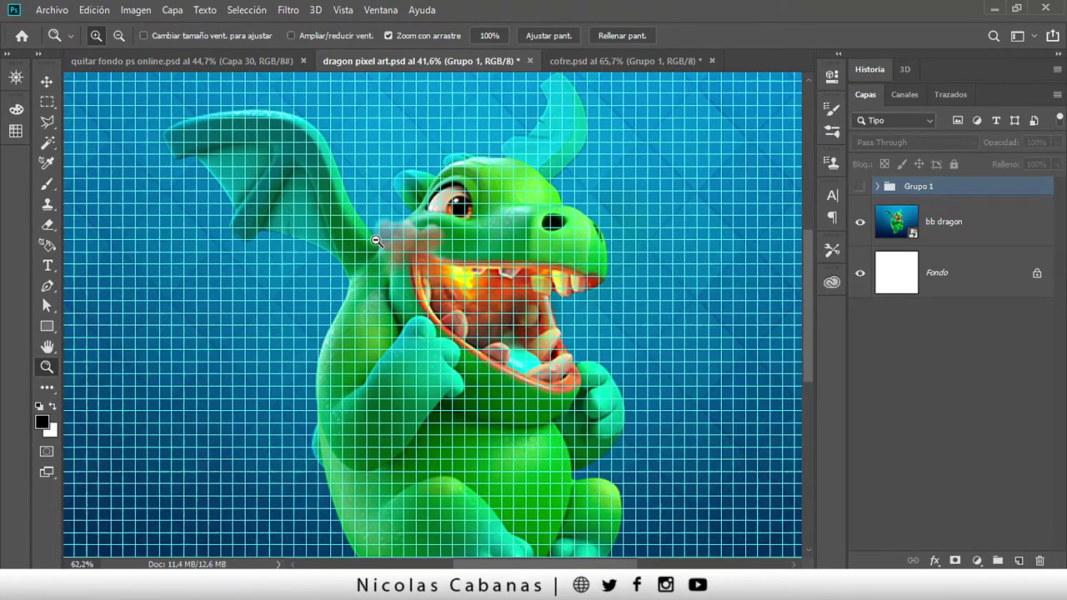
pyautogui.keyDown('alt'); pyautogui.click(376, 241); pyautogui.keyUp('alt')
pyautogui.keyDown('alt'); pyautogui.click(234, 250); pyautogui.keyUp('alt')
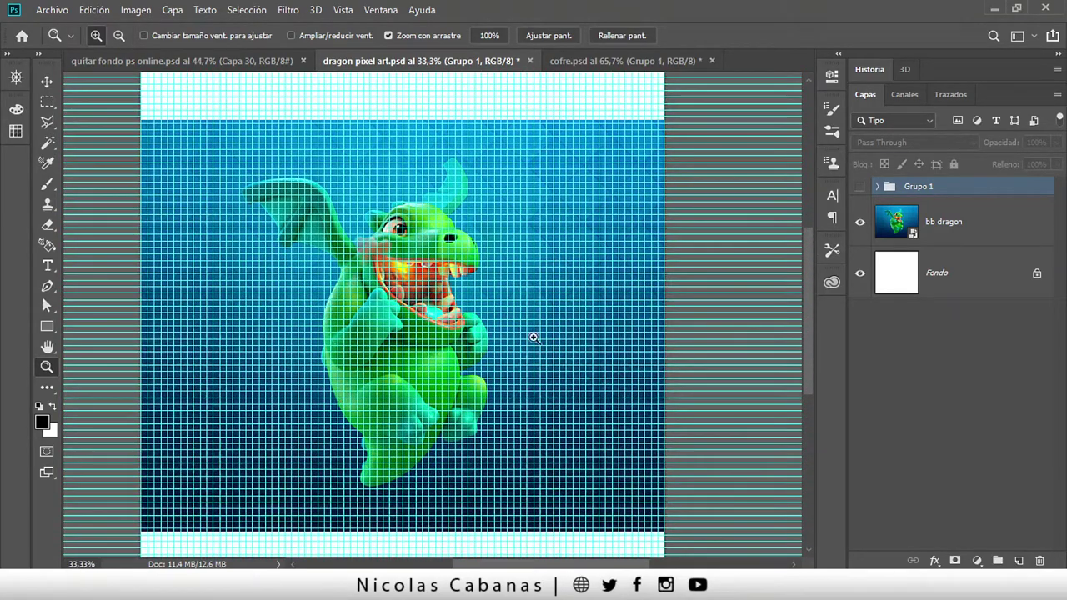
pyautogui.moveTo(340, 243)
pyautogui.mouseDown()
pyautogui.moveTo(417, 246)
pyautogui.moveTo(439, 226)
pyautogui.moveTo(457, 228)
pyautogui.mouseUp()
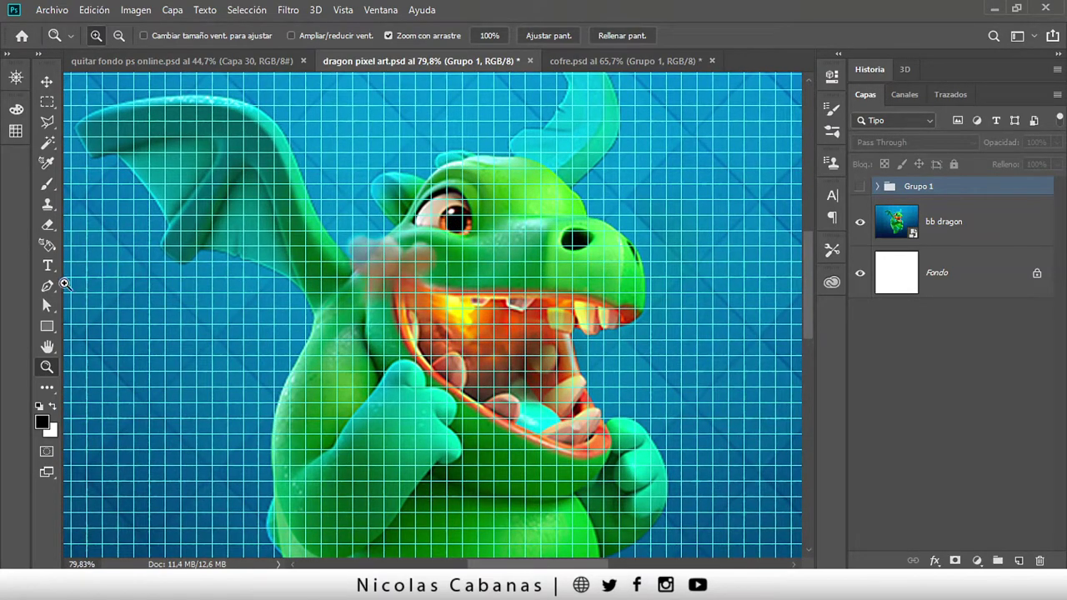
# Pick the Pen tool, return to dragon pixel art.psd, and pan the dragon higher in view.
pyautogui.click(46, 287)
pyautogui.click(579, 59)
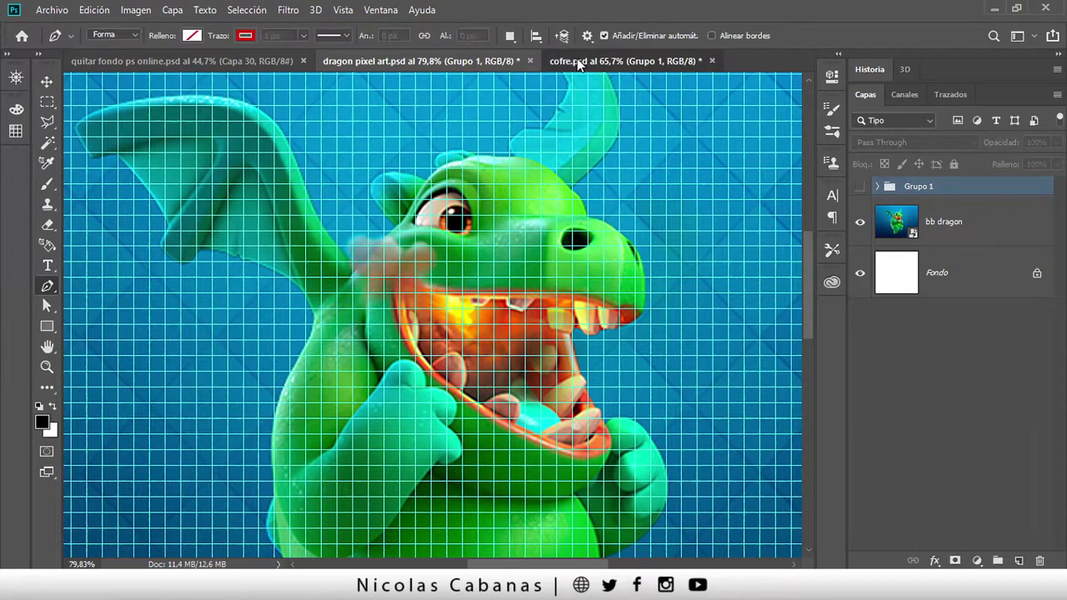
pyautogui.click(467, 64)
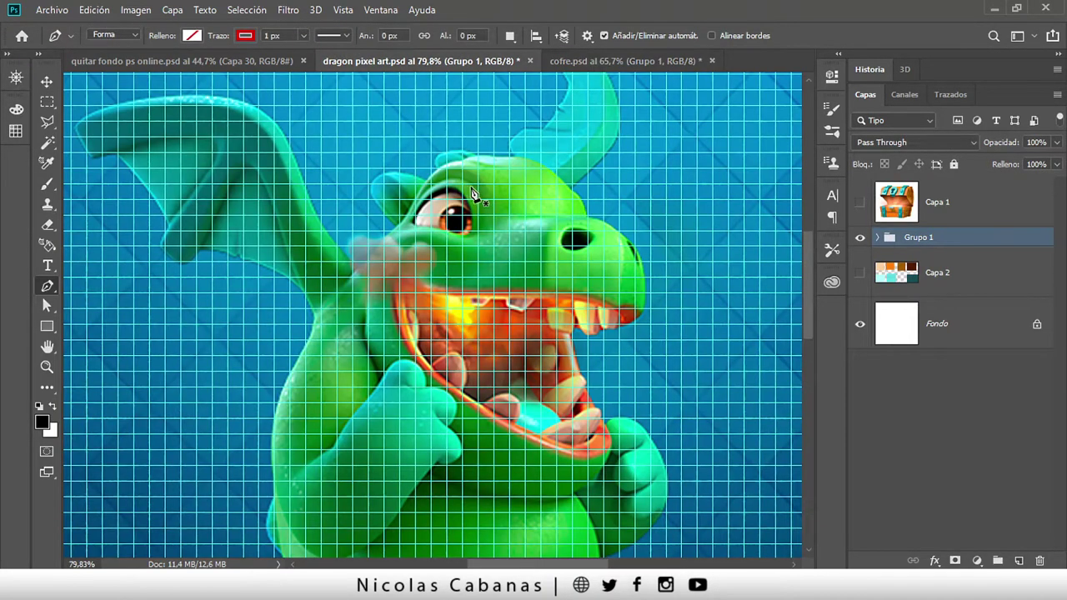
pyautogui.scroll(2, 451, 223)
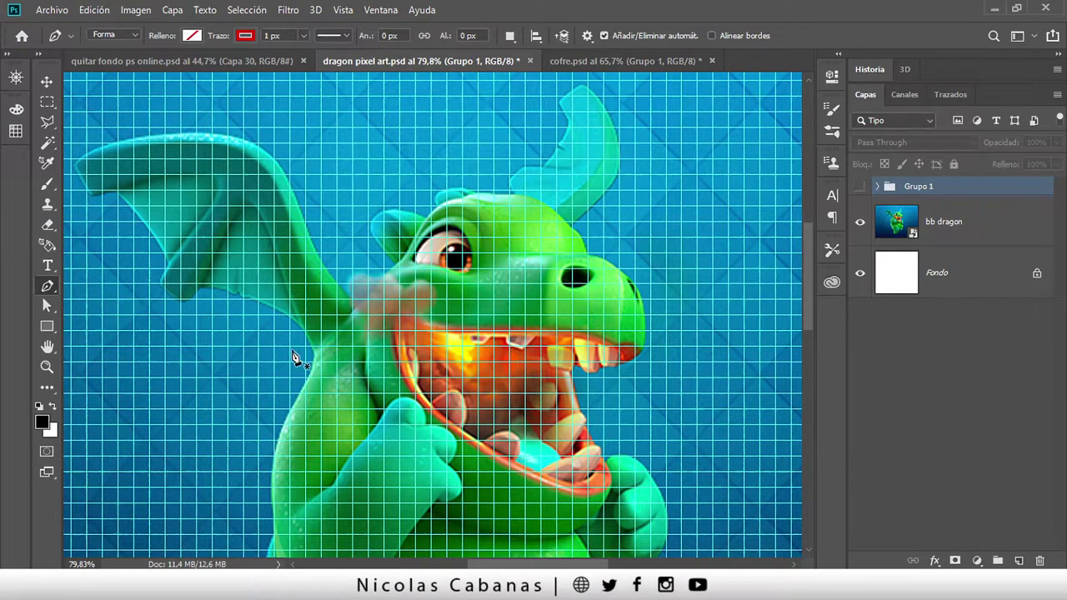
pyautogui.moveTo(331, 334); pyautogui.dragTo(333, 286)
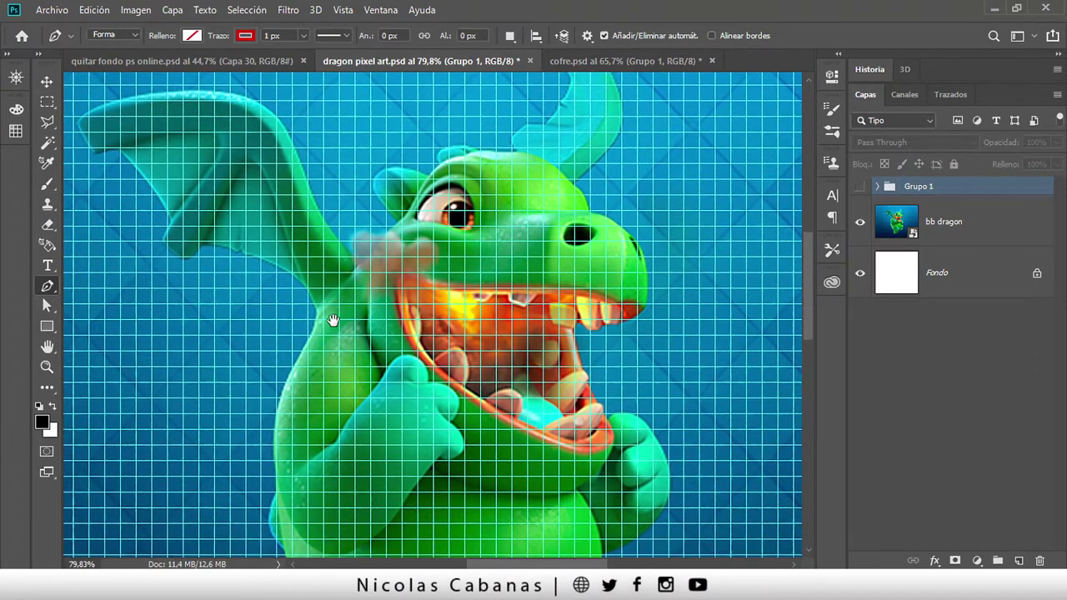
pyautogui.scroll(1, 433, 237)
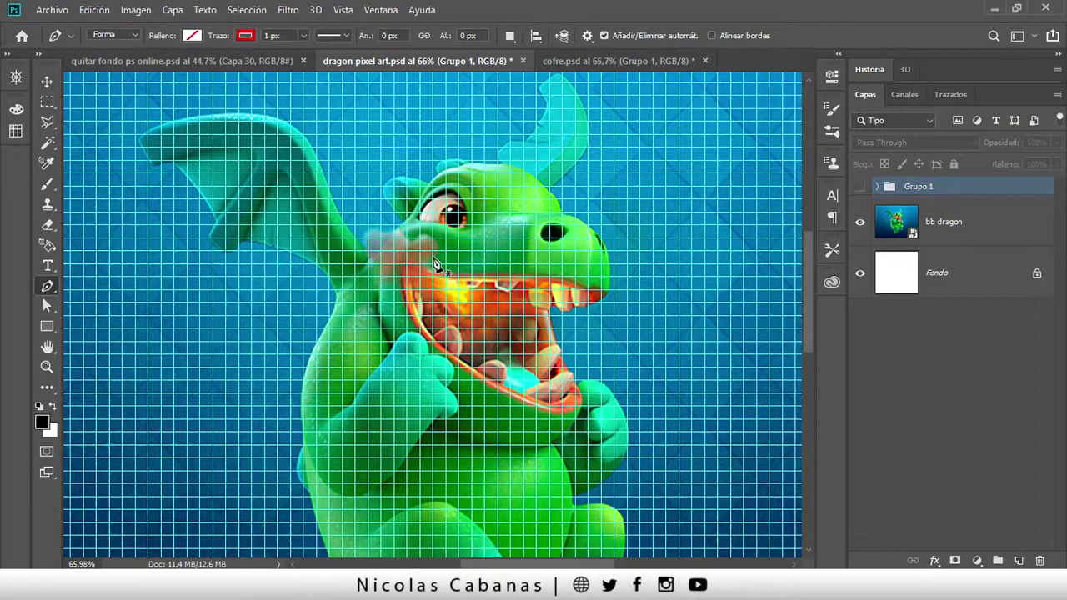
pyautogui.scroll(1, 435, 263)
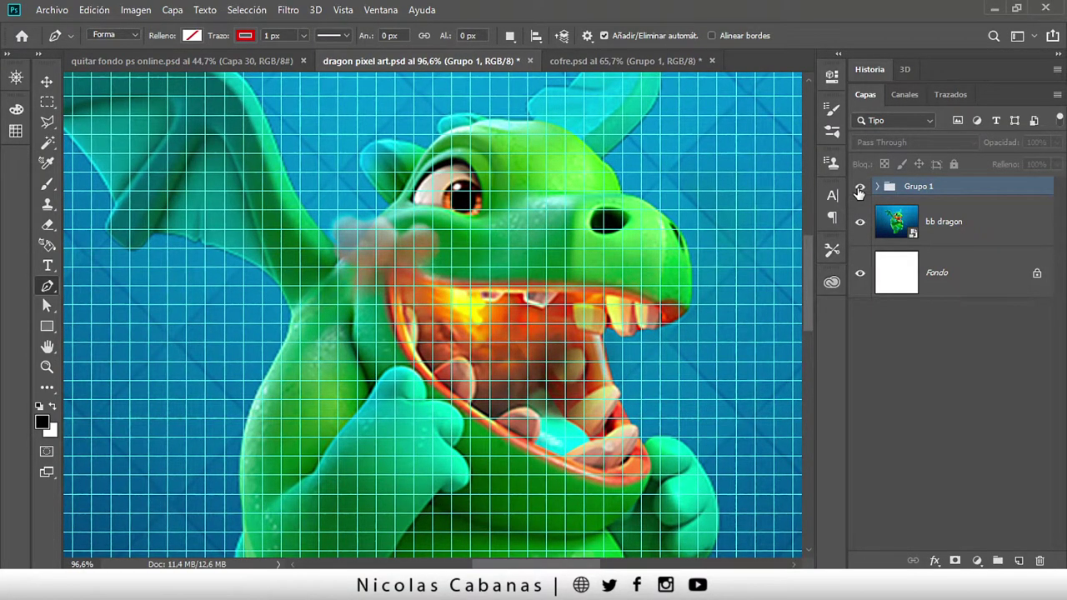
# Show Grupo 1, hide the bb dragon photo, and expand Grupo 1's shape layers.
pyautogui.click(859, 188)
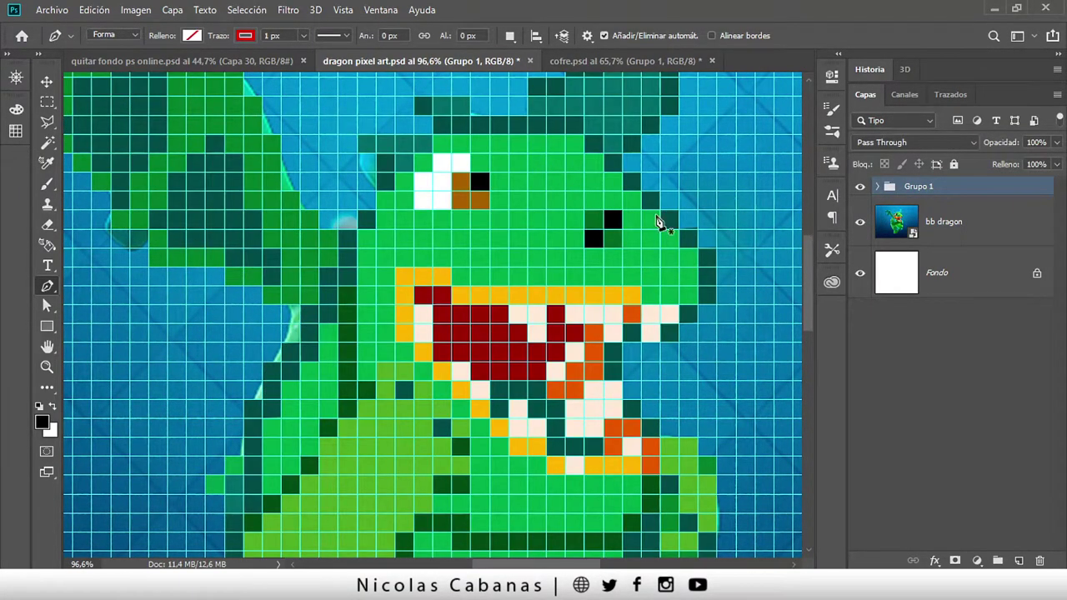
pyautogui.click(859, 222)
pyautogui.click(877, 186)
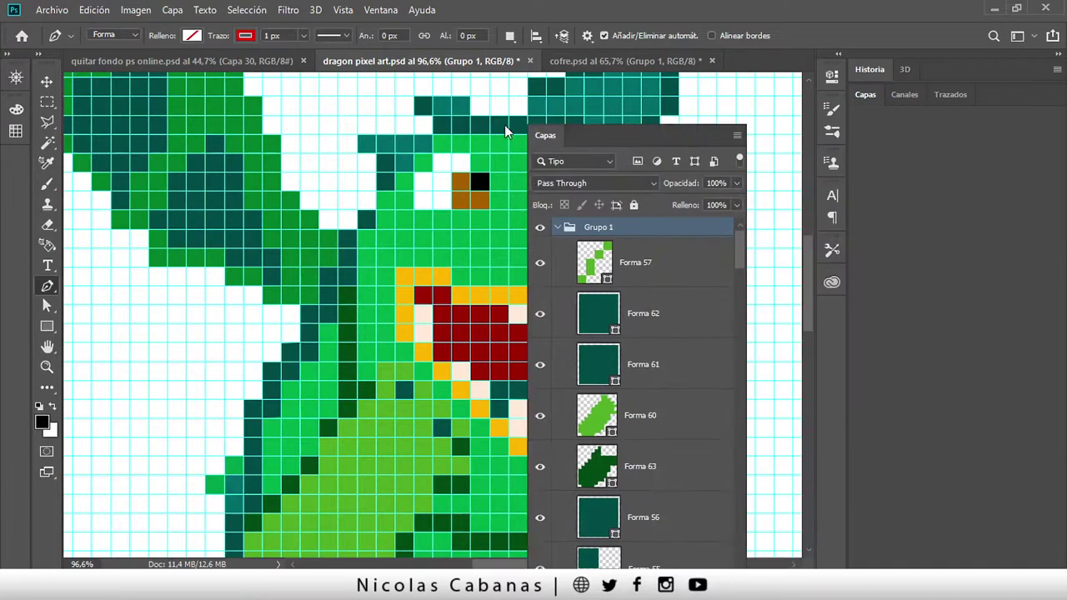
# Detach the Capas panel into a floating window, shorten it and move it right.
pyautogui.moveTo(881, 88); pyautogui.dragTo(377, 48)
pyautogui.moveTo(571, 542)
pyautogui.mouseDown()
pyautogui.moveTo(573, 446)
pyautogui.moveTo(733, 481)
pyautogui.mouseUp()
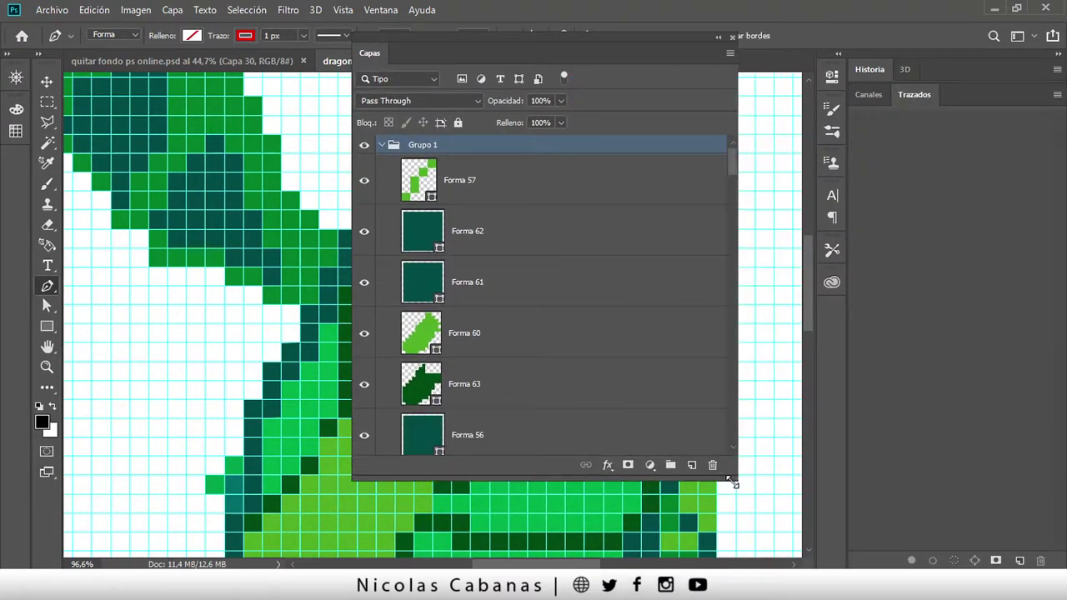
pyautogui.moveTo(588, 63); pyautogui.dragTo(765, 75)
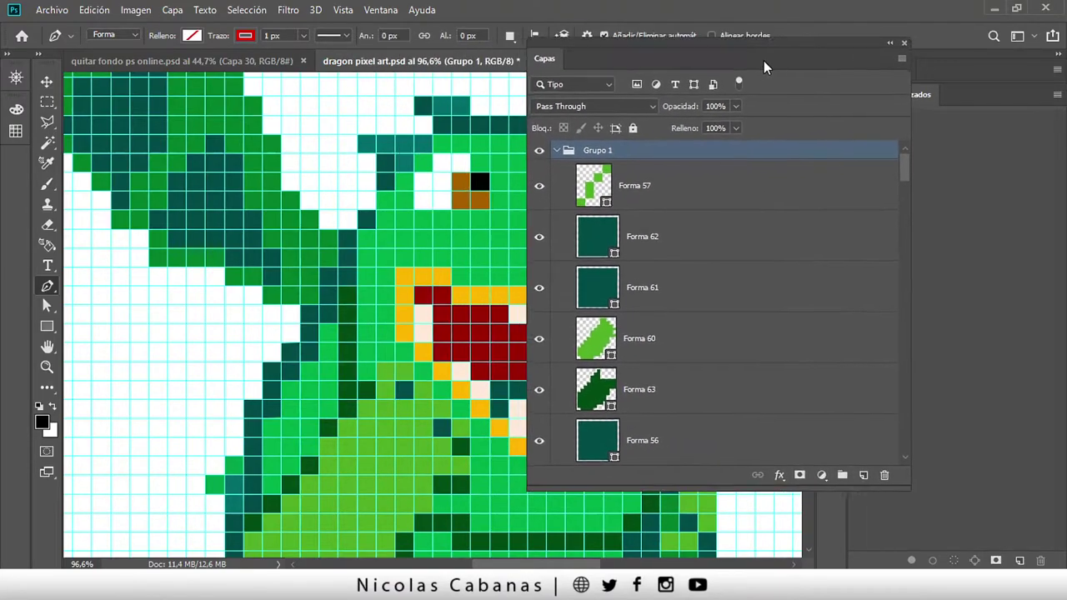
# Pan and scroll the canvas and layer list to frame the dragon's eye, mouth and body.
pyautogui.moveTo(404, 253); pyautogui.dragTo(332, 255)
pyautogui.scroll(-1, 332, 254)
pyautogui.scroll(-1, 350, 284)
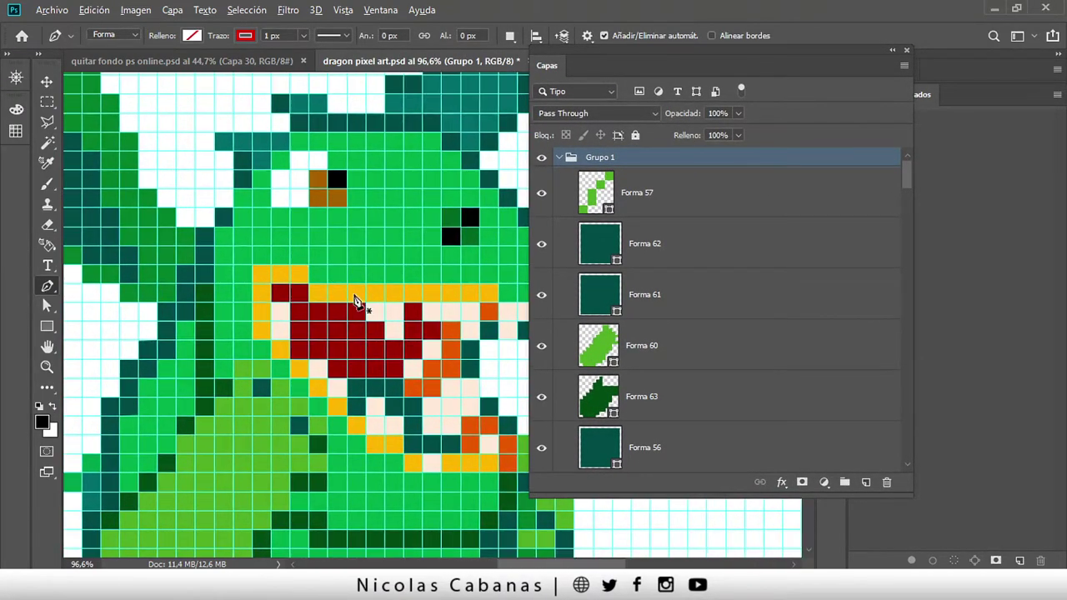
pyautogui.scroll(-1, 350, 283)
pyautogui.scroll(-1, 331, 246)
pyautogui.scroll(-2, 341, 263)
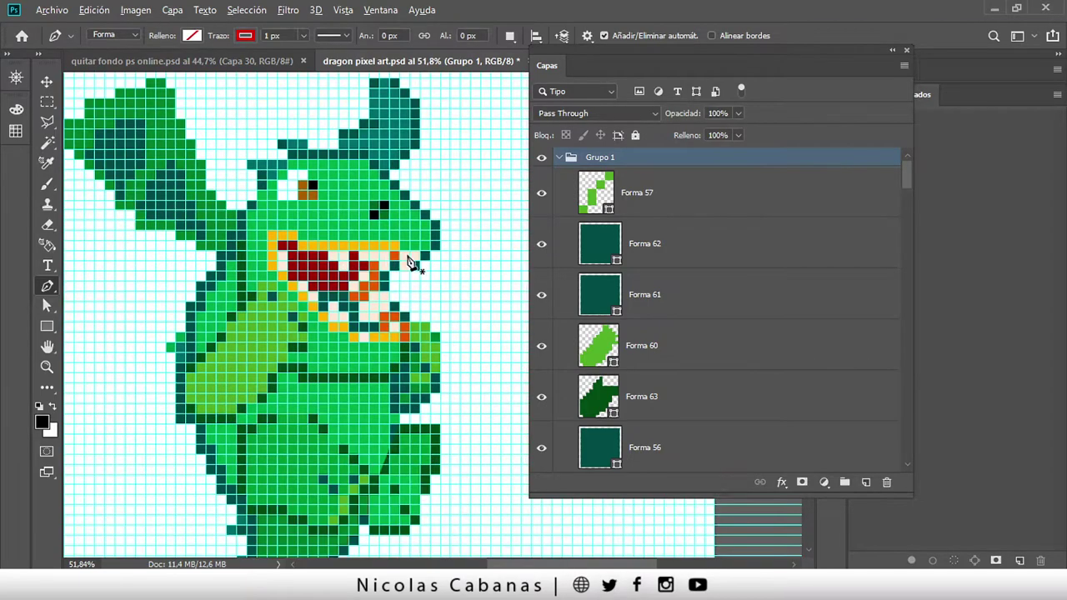
pyautogui.moveTo(909, 177)
pyautogui.mouseDown()
pyautogui.moveTo(928, 226)
pyautogui.moveTo(909, 379)
pyautogui.moveTo(930, 448)
pyautogui.mouseUp()
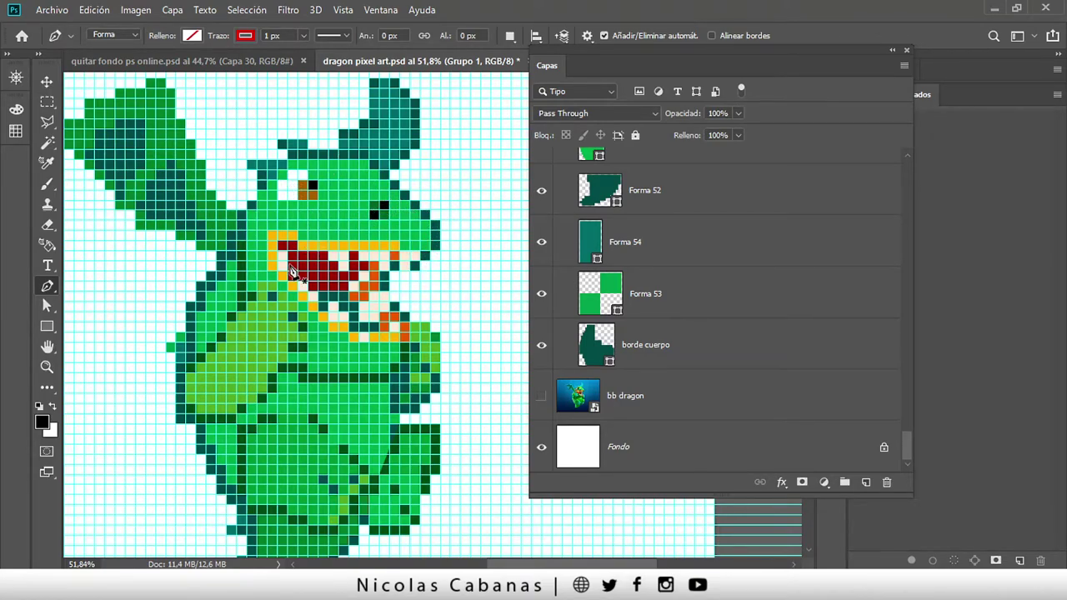
pyautogui.scroll(-2, 334, 254)
pyautogui.scroll(-1, 359, 242)
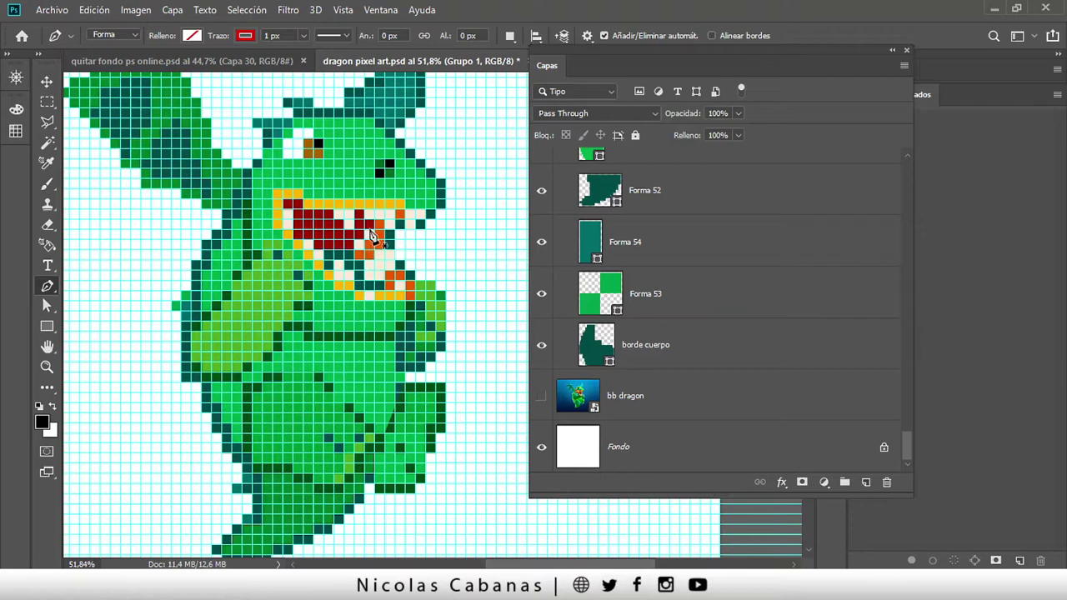
pyautogui.moveTo(350, 353); pyautogui.dragTo(373, 326)
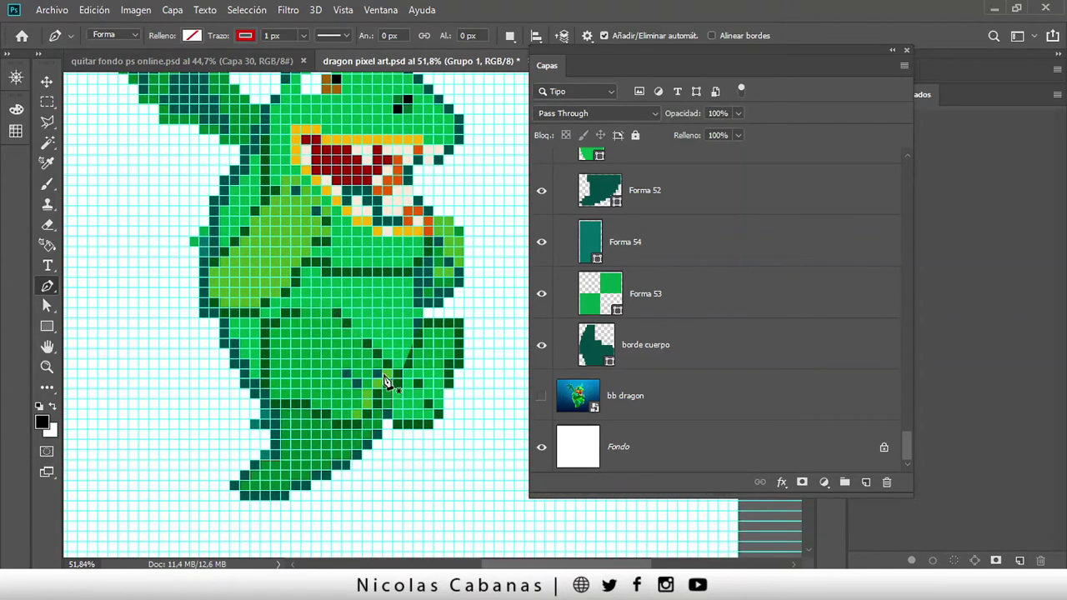
pyautogui.moveTo(388, 369); pyautogui.dragTo(312, 396)
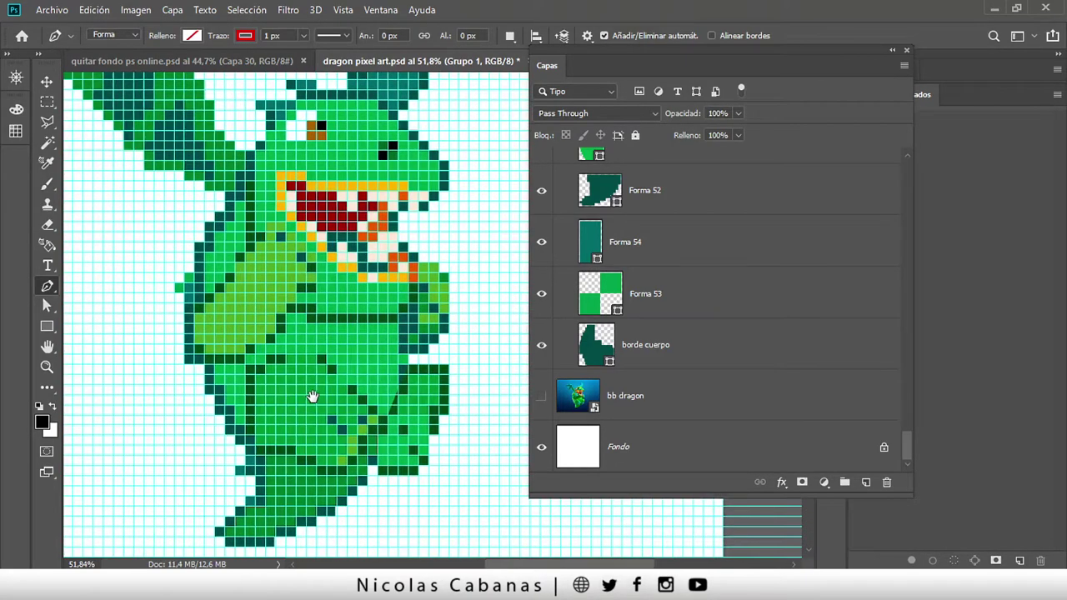
pyautogui.scroll(-1, 293, 369)
pyautogui.scroll(-1, 281, 325)
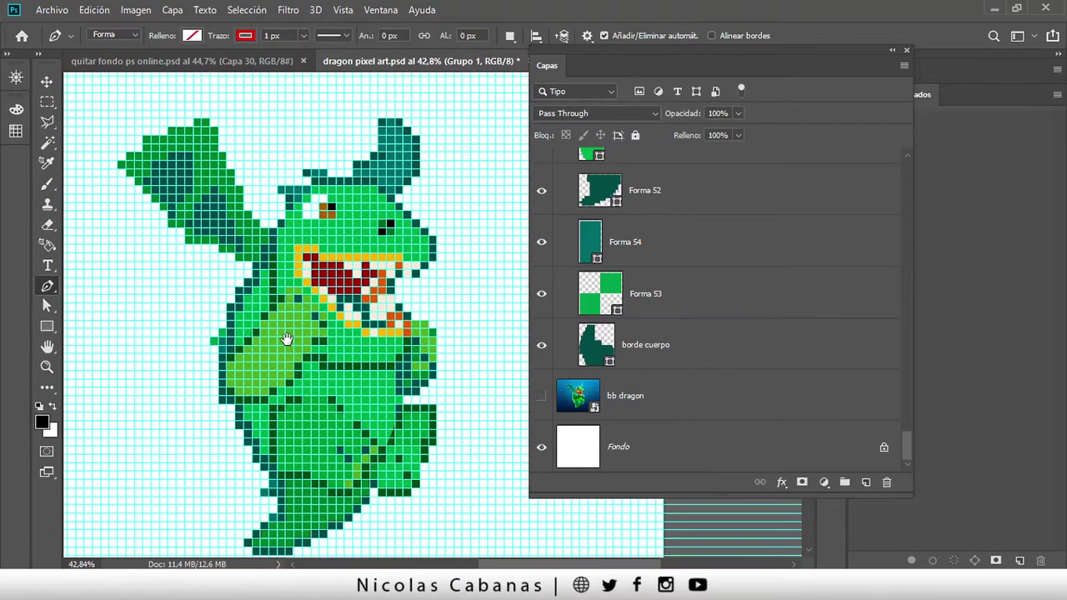
pyautogui.scroll(1, 317, 406)
pyautogui.scroll(2, 312, 454)
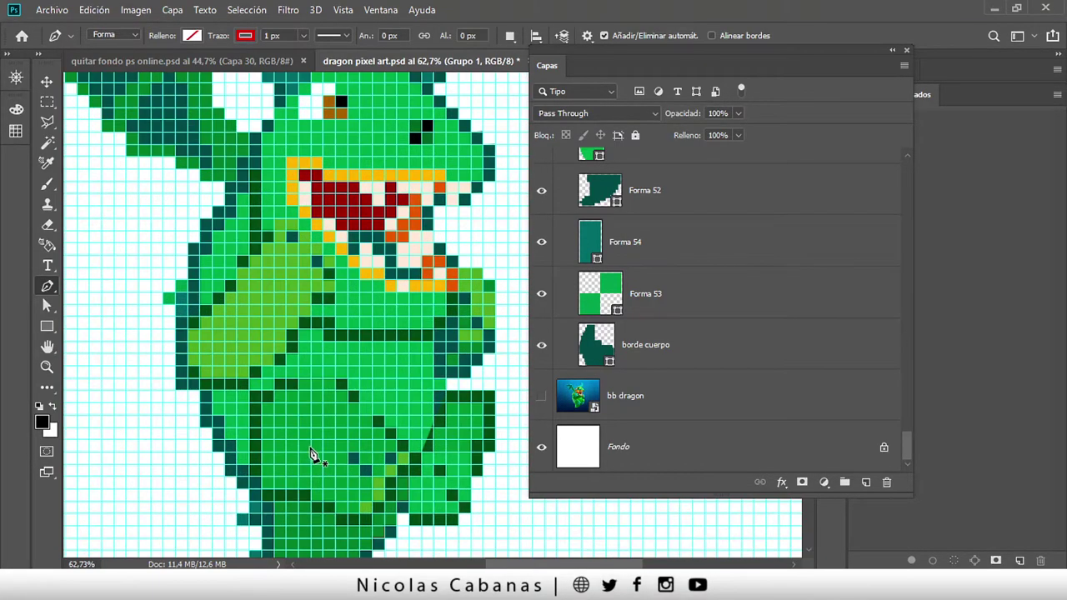
pyautogui.scroll(-2, 316, 440)
pyautogui.moveTo(323, 445); pyautogui.dragTo(325, 365)
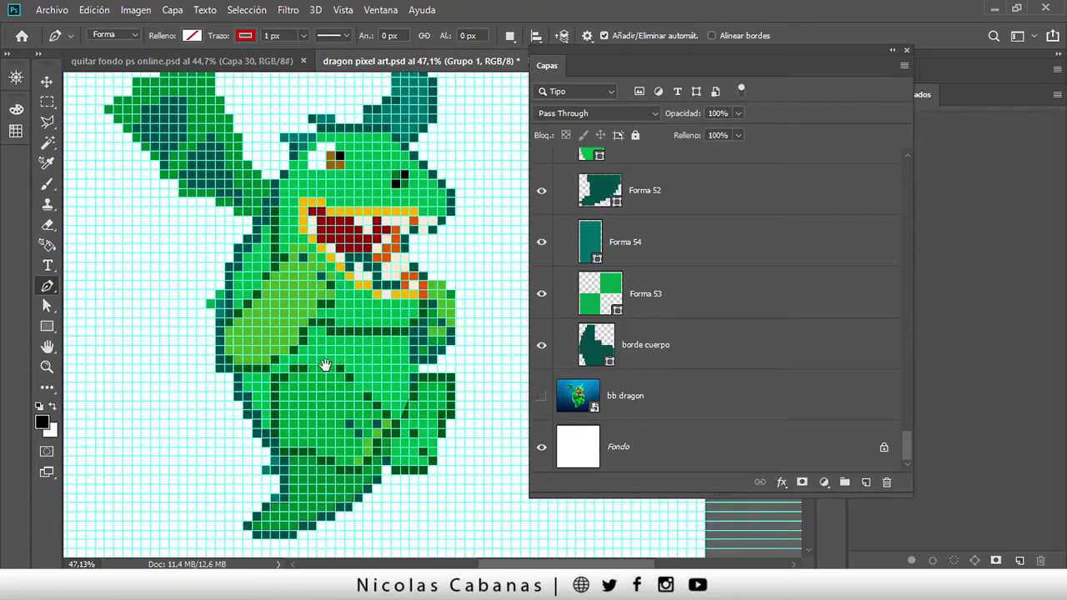
pyautogui.scroll(1, 341, 375)
pyautogui.scroll(-1, 286, 291)
pyautogui.scroll(-1, 303, 324)
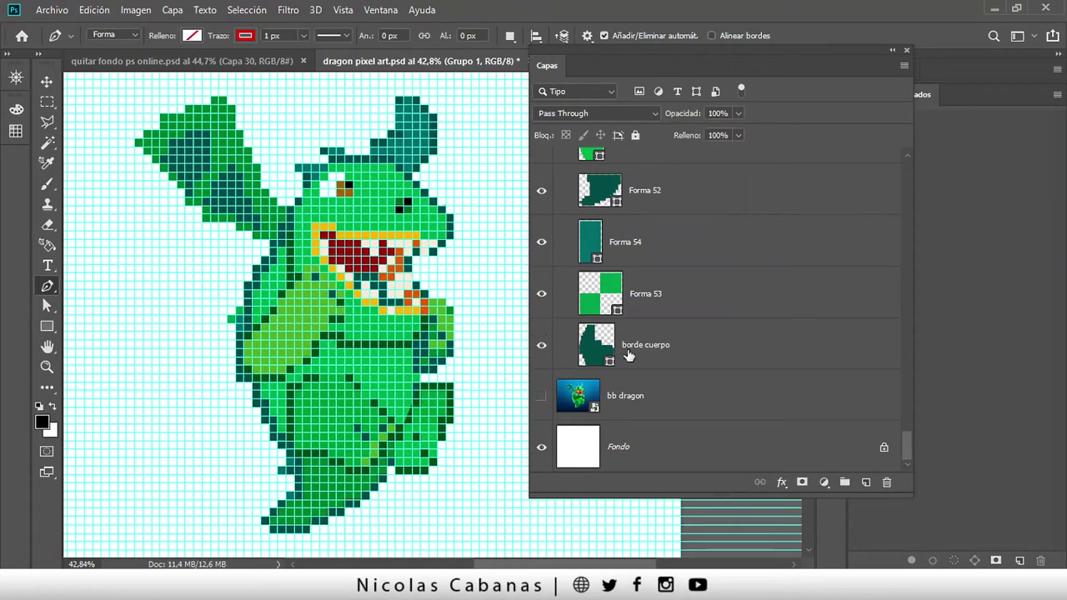
# Click through borde cuerpo, Forma 53, Forma 54, Forma 52, CUERPO, Forma 26 and Forma 27.
pyautogui.click(639, 348)
pyautogui.click(687, 310)
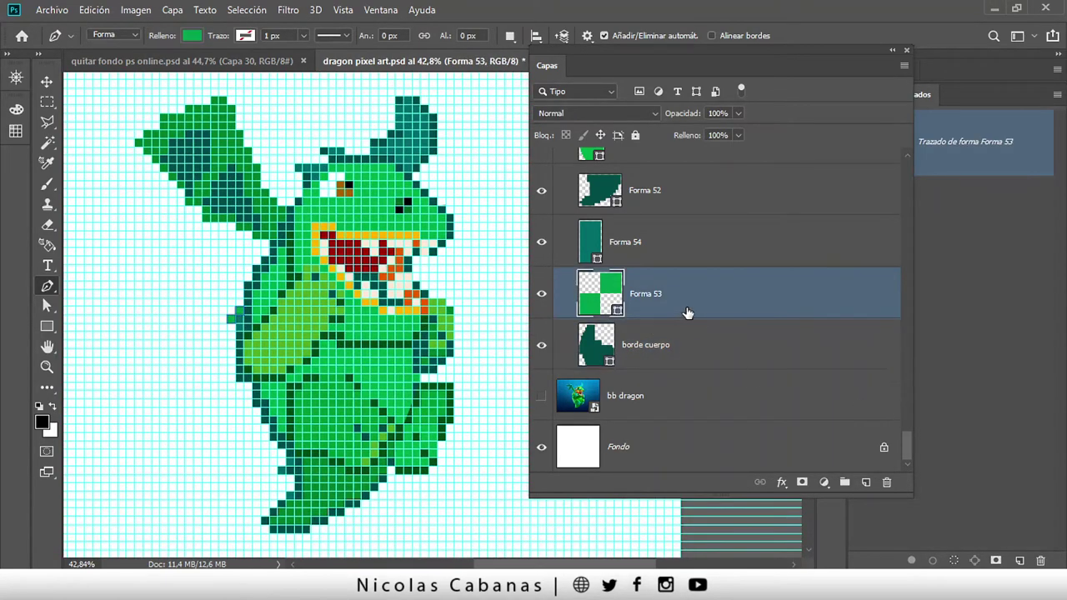
pyautogui.click(691, 223)
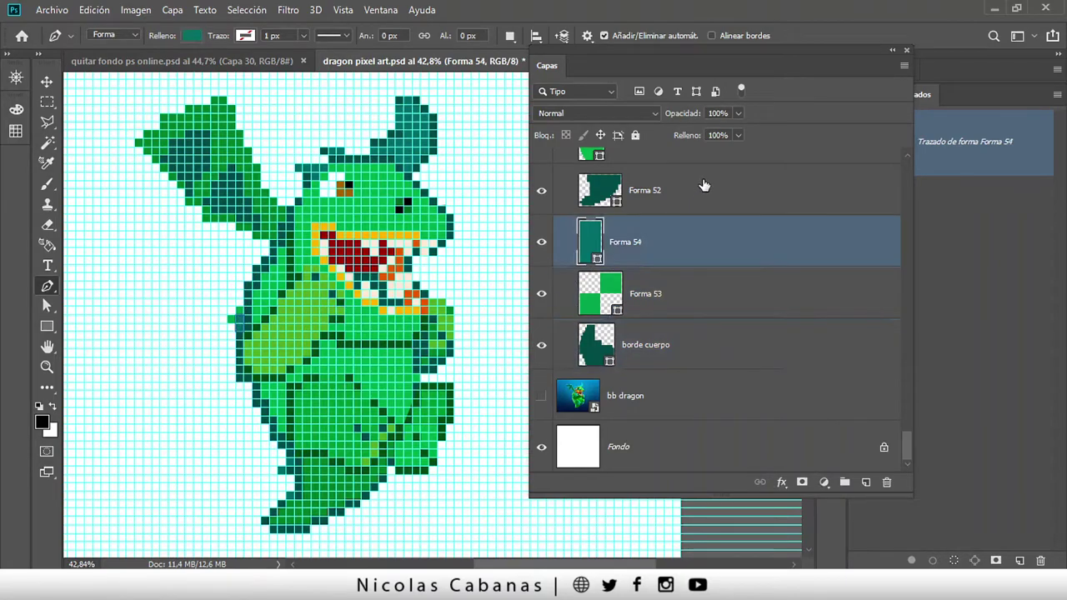
pyautogui.scroll(1, 725, 271)
pyautogui.click(710, 273)
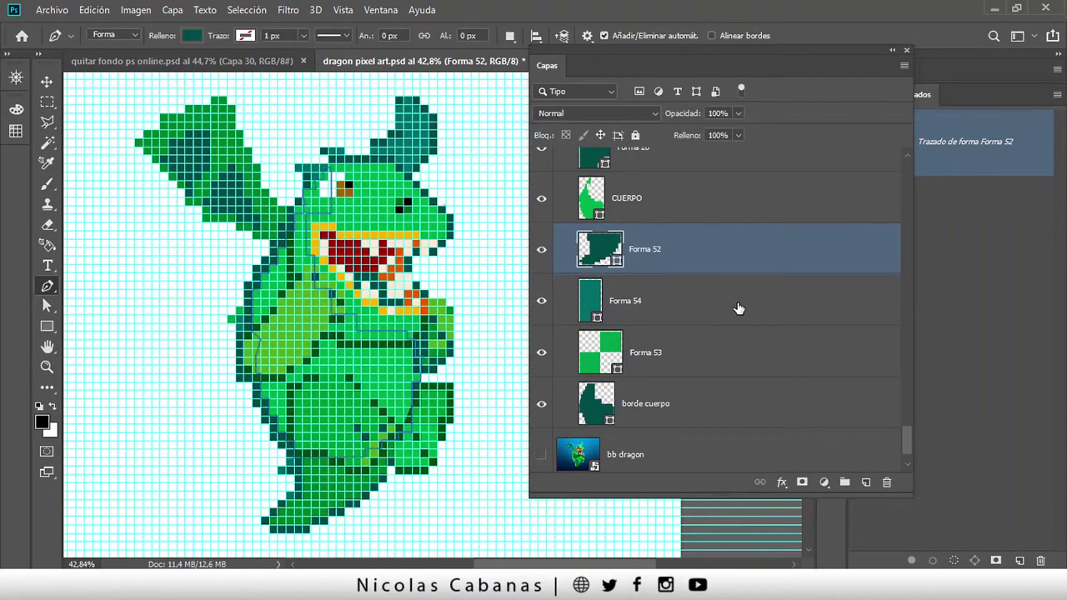
pyautogui.scroll(3, 738, 305)
pyautogui.click(726, 300)
pyautogui.click(708, 268)
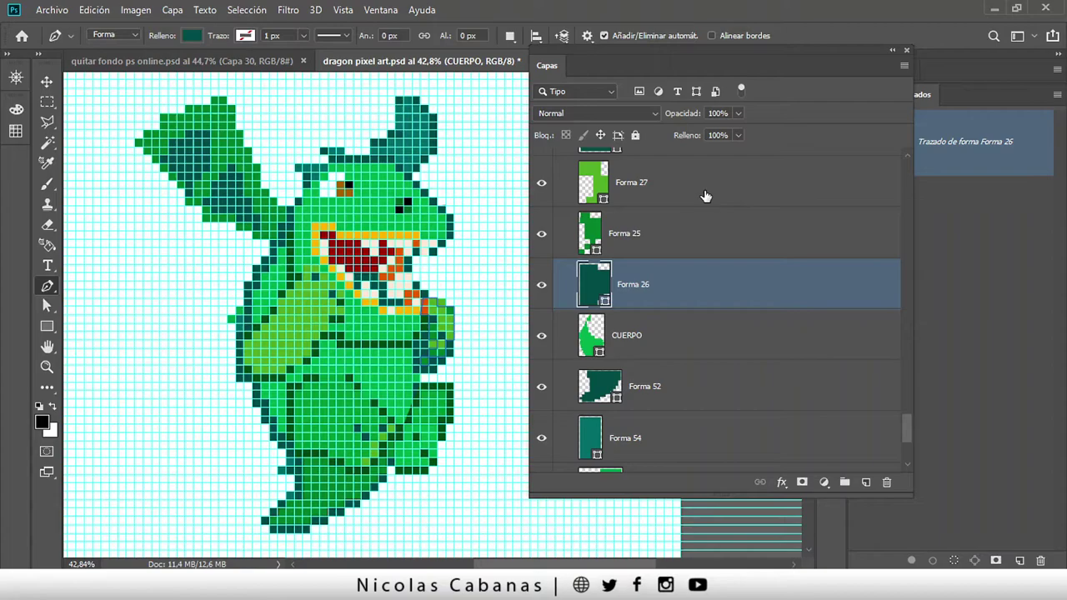
pyautogui.hotkey('alt', ']')
pyautogui.hotkey('alt', ']')
pyautogui.scroll(1, 719, 278)
# Select Forma 57 and Shift-click borde cuerpo to select the full layer range.
pyautogui.moveTo(905, 429)
pyautogui.mouseDown()
pyautogui.moveTo(884, 340)
pyautogui.moveTo(871, 159)
pyautogui.mouseUp()
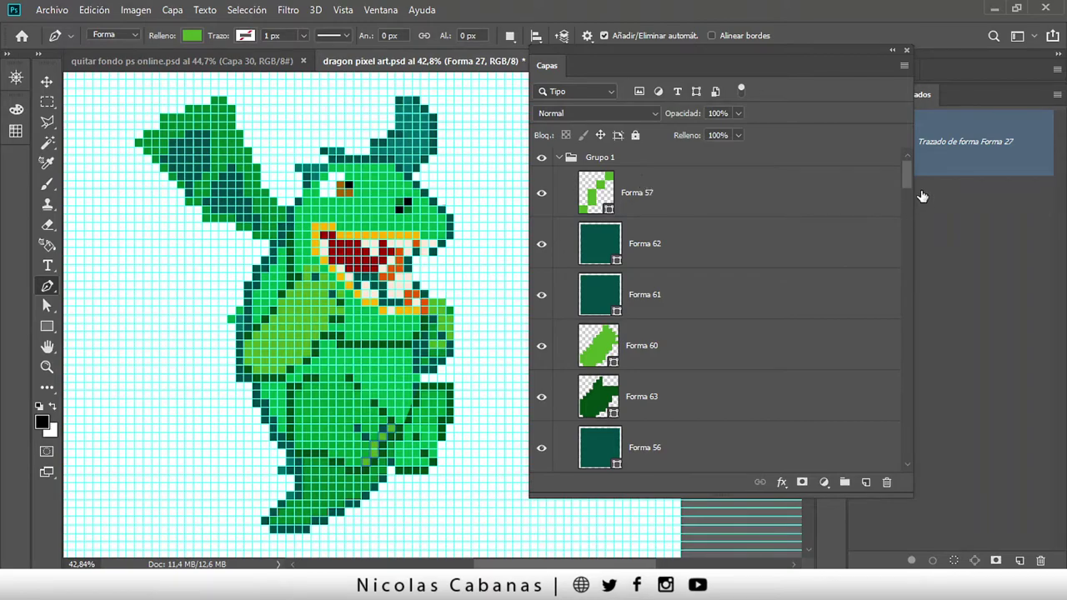
pyautogui.click(829, 208)
pyautogui.moveTo(905, 169); pyautogui.dragTo(915, 464)
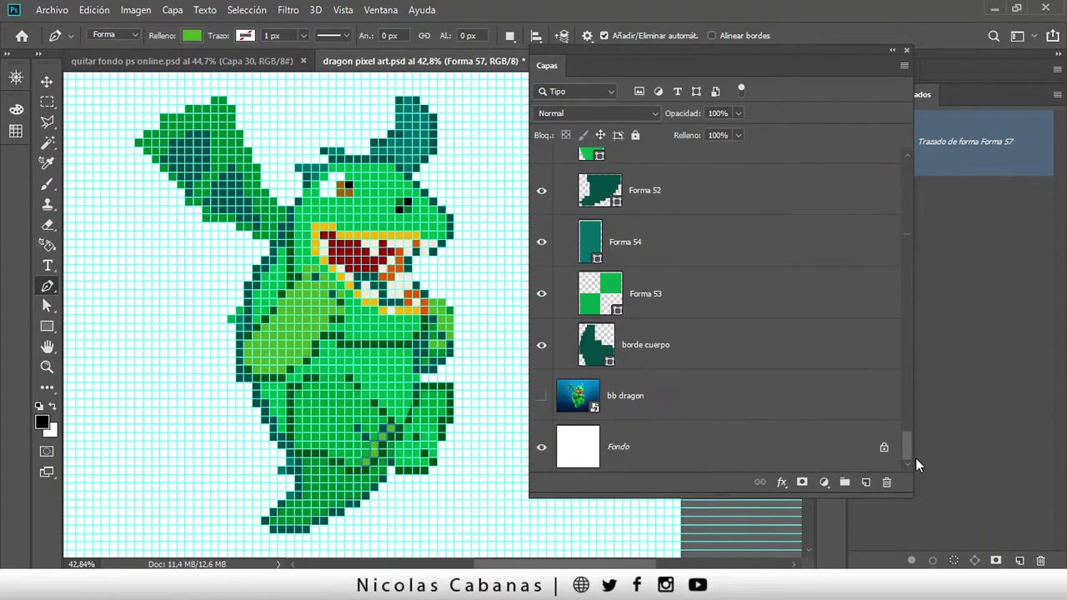
pyautogui.keyDown('shift'); pyautogui.click(733, 356); pyautogui.keyUp('shift')
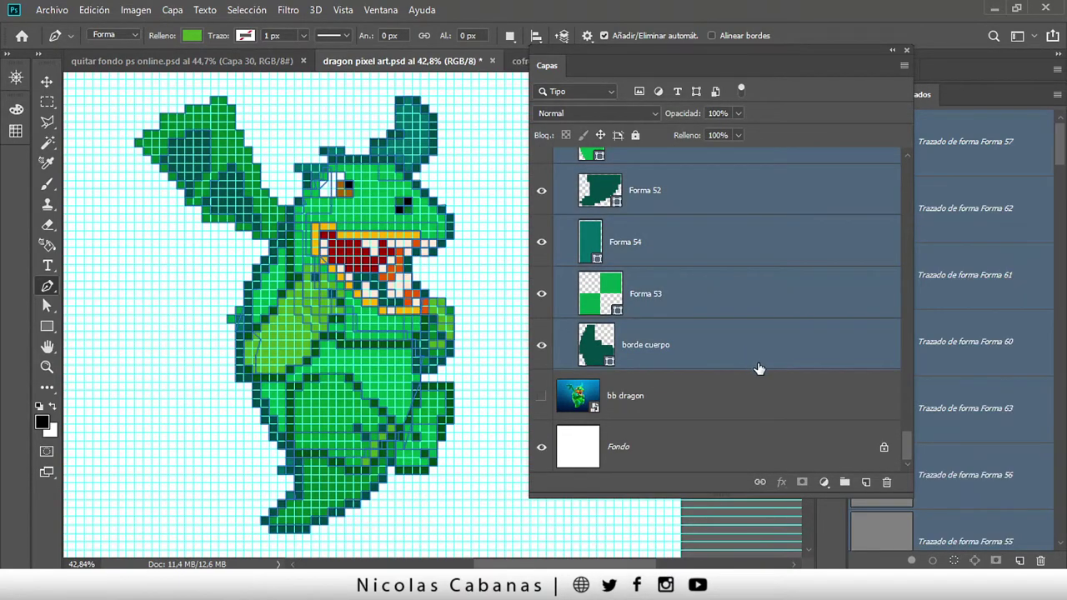
pyautogui.click(52, 10)
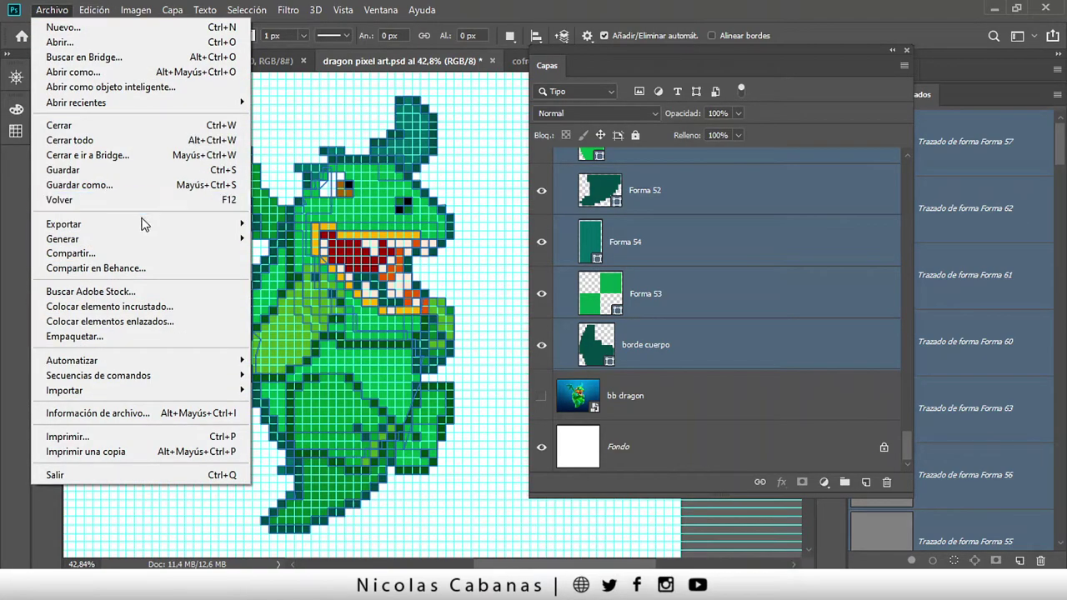
pyautogui.moveTo(63, 224)
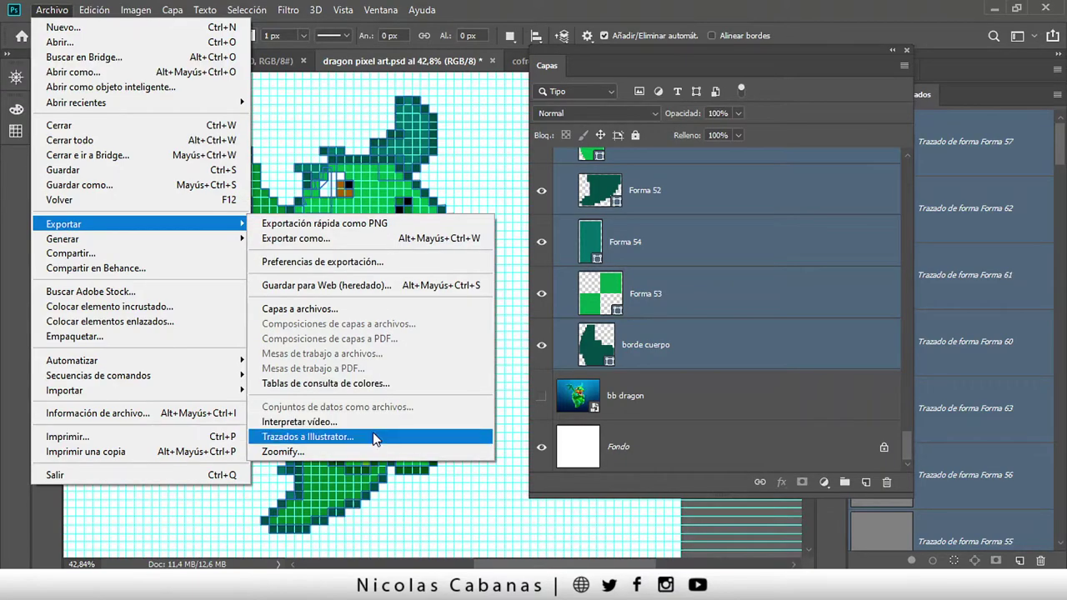
pyautogui.click(372, 436)
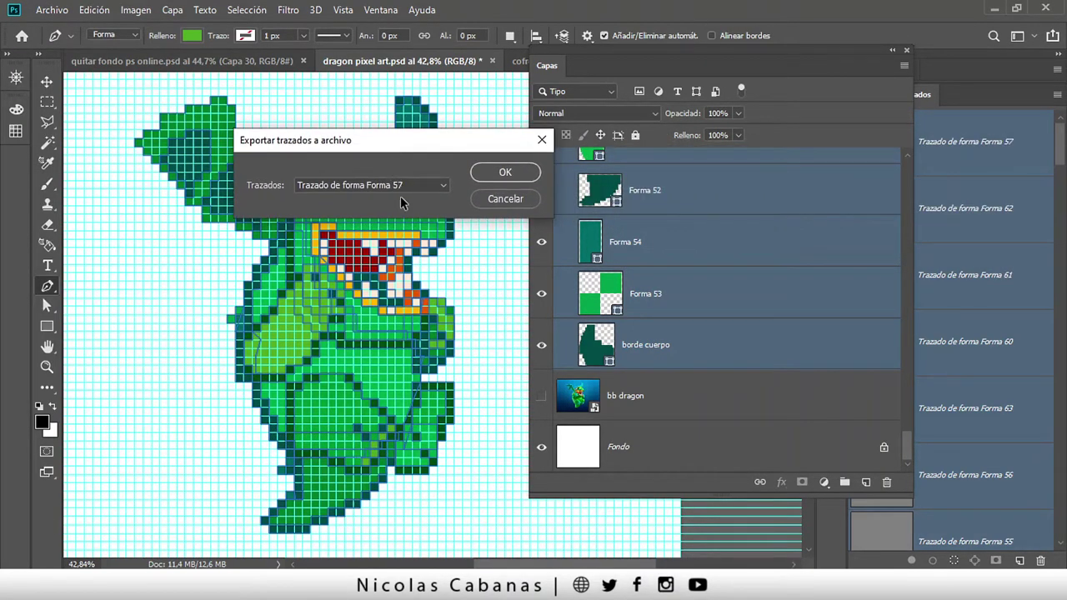
pyautogui.click(409, 187)
pyautogui.scroll(2, 442, 238)
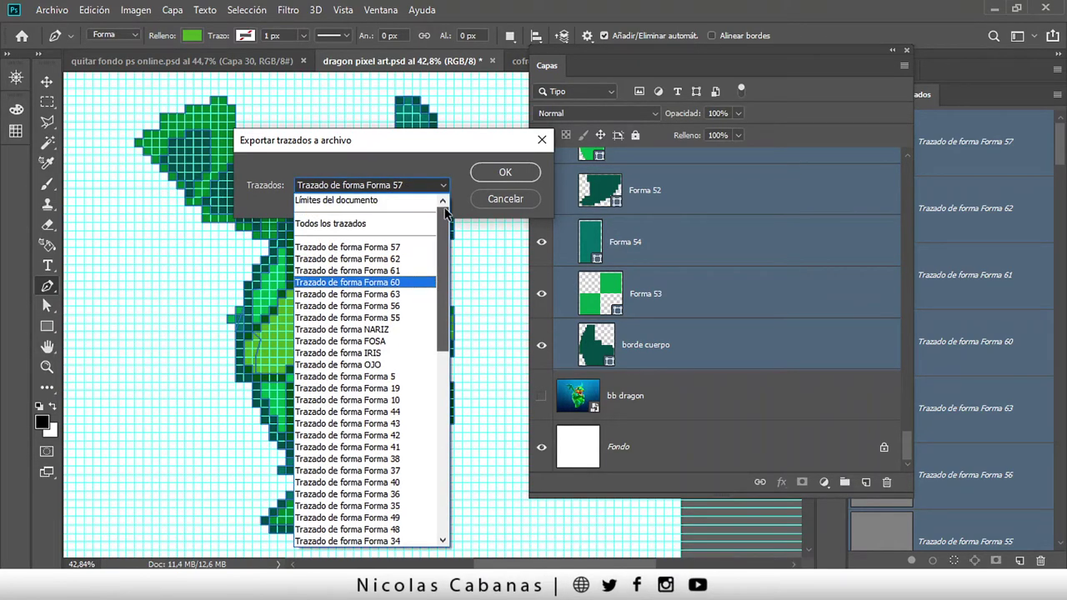
pyautogui.click(384, 222)
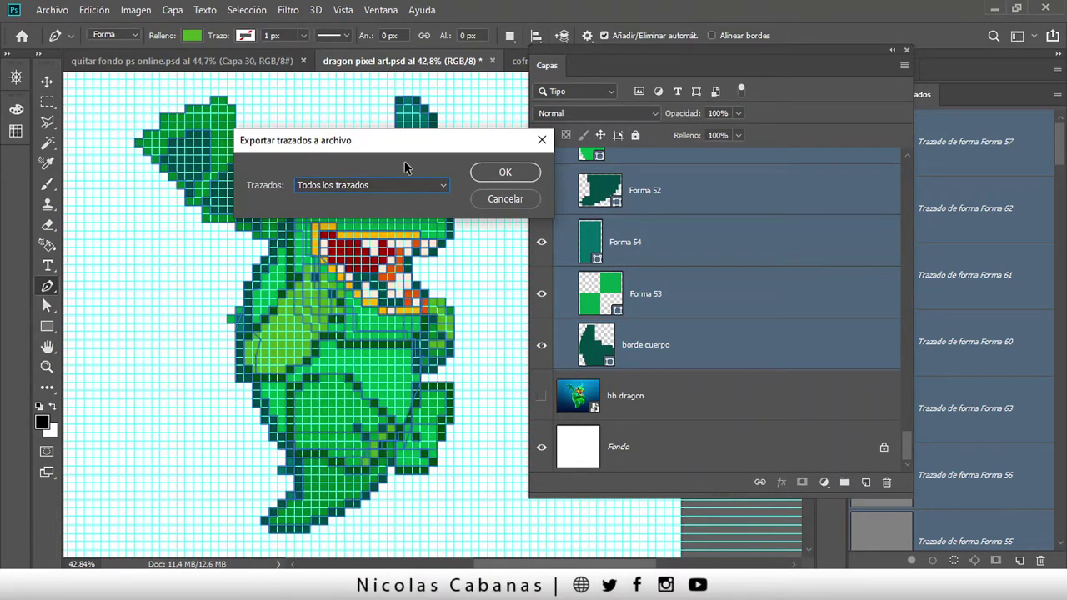
pyautogui.click(434, 188)
pyautogui.moveTo(446, 239)
pyautogui.mouseDown()
pyautogui.moveTo(450, 465)
pyautogui.moveTo(469, 298)
pyautogui.moveTo(465, 241)
pyautogui.moveTo(452, 334)
pyautogui.moveTo(464, 408)
pyautogui.moveTo(452, 436)
pyautogui.moveTo(454, 215)
pyautogui.mouseUp()
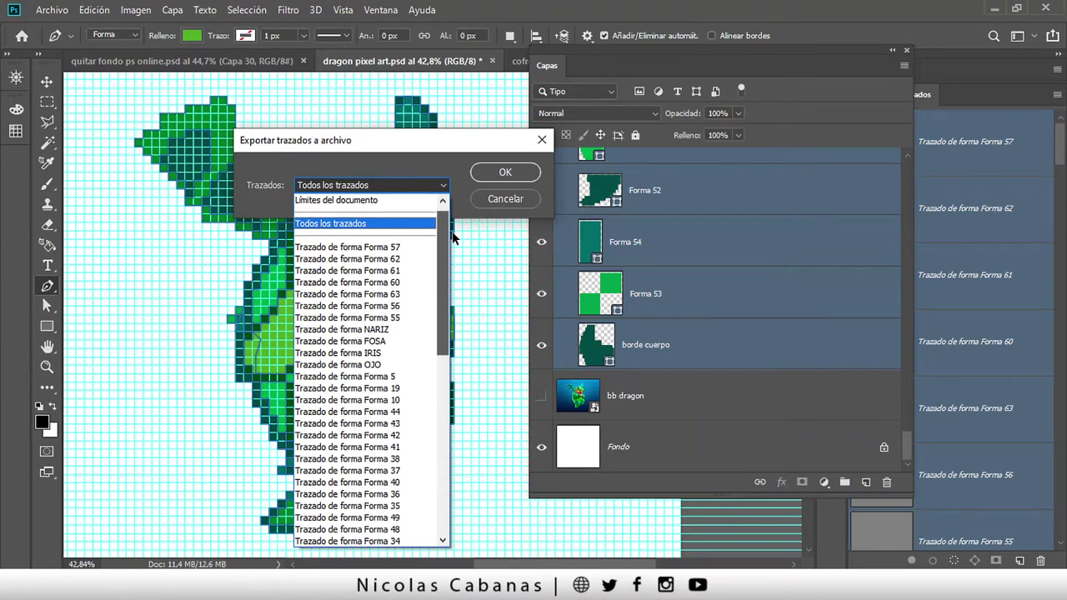
pyautogui.click(488, 201)
pyautogui.click(489, 201)
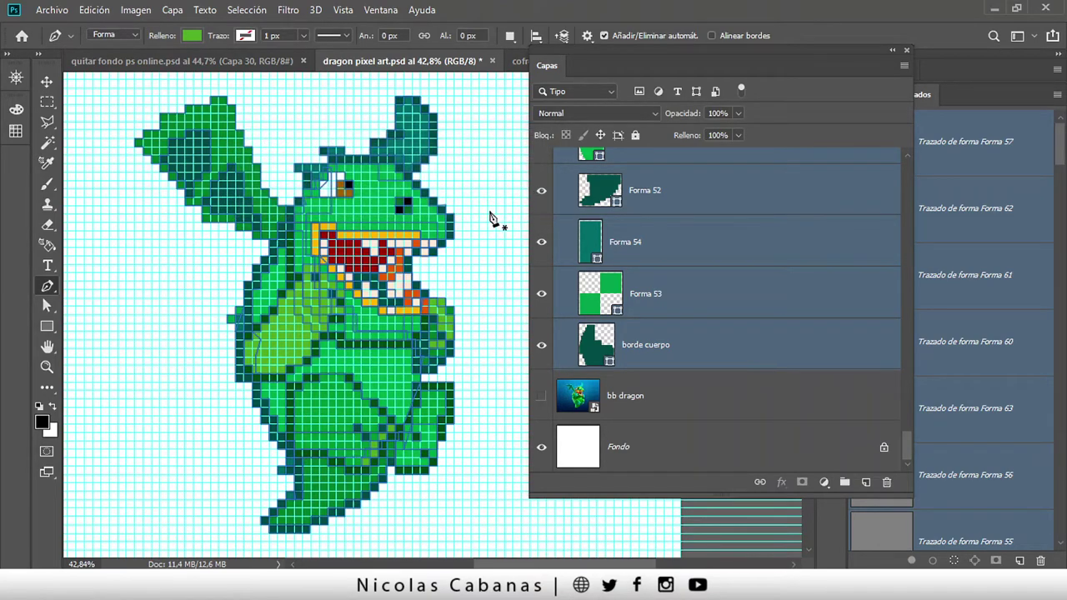
# Zoom out to the whole canvas, then hide the grid with Ctrl+'.
pyautogui.press('z')
pyautogui.moveTo(491, 219); pyautogui.dragTo(441, 209)
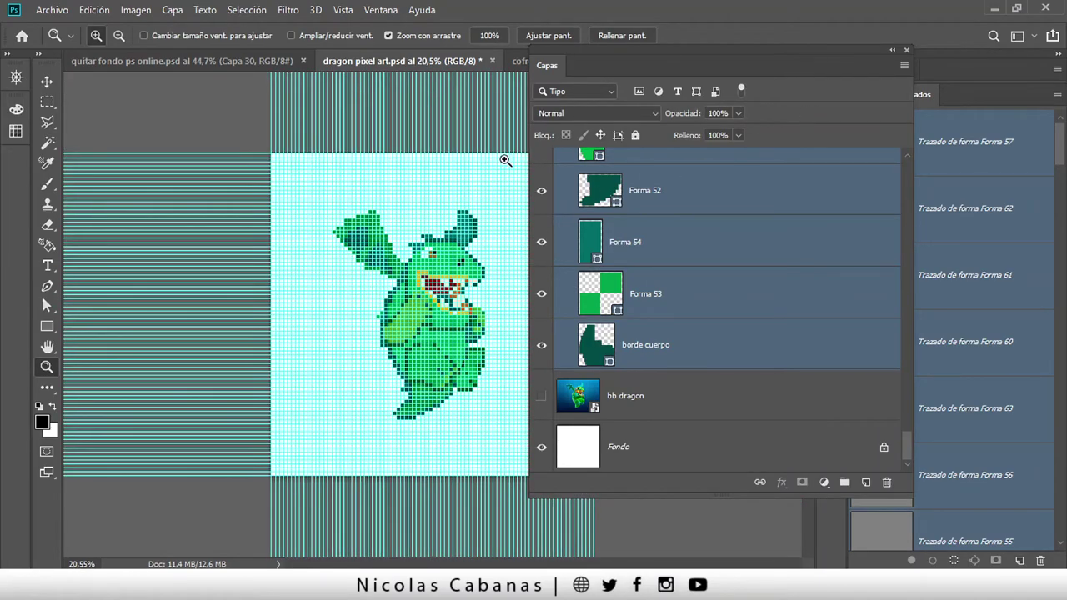
pyautogui.moveTo(480, 254); pyautogui.dragTo(542, 254)
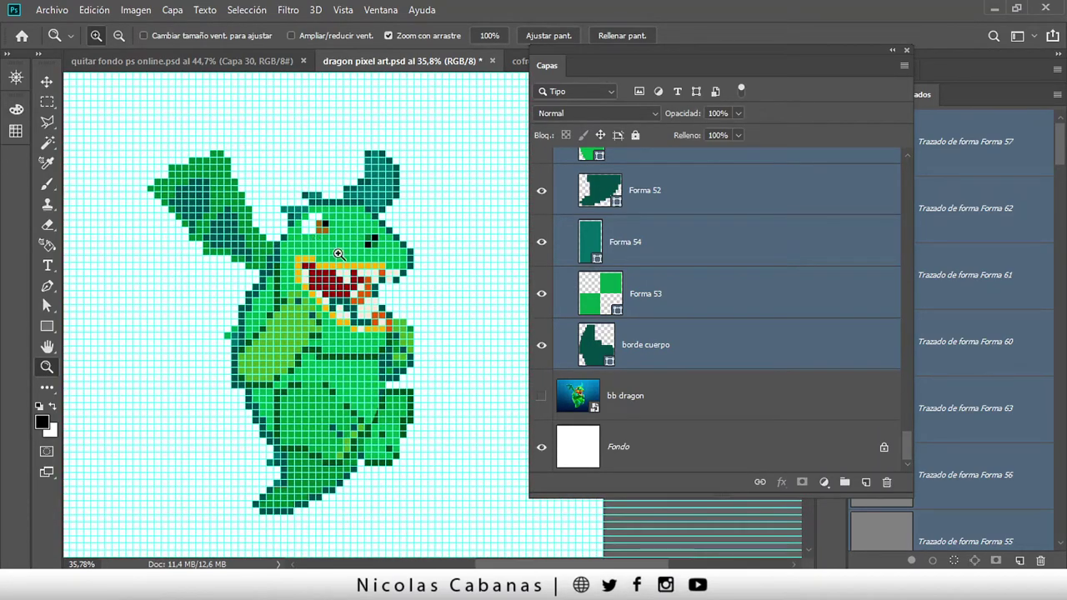
pyautogui.hotkey('ctrl', "'")
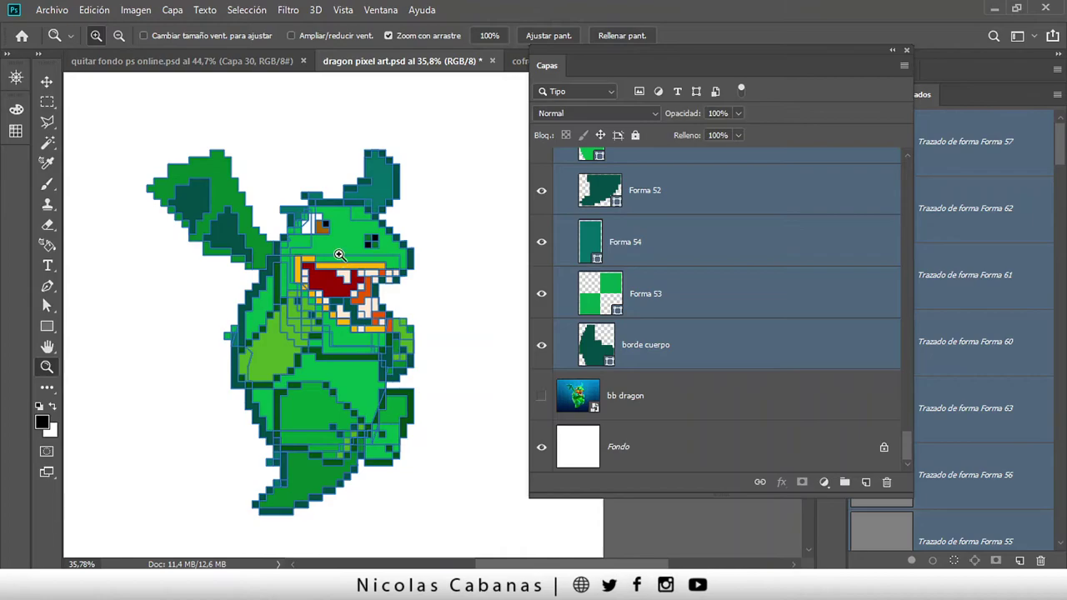
# Readjust the zoom, switch to the Path Selection tool, and scroll around the canvas.
pyautogui.moveTo(212, 353); pyautogui.dragTo(230, 350)
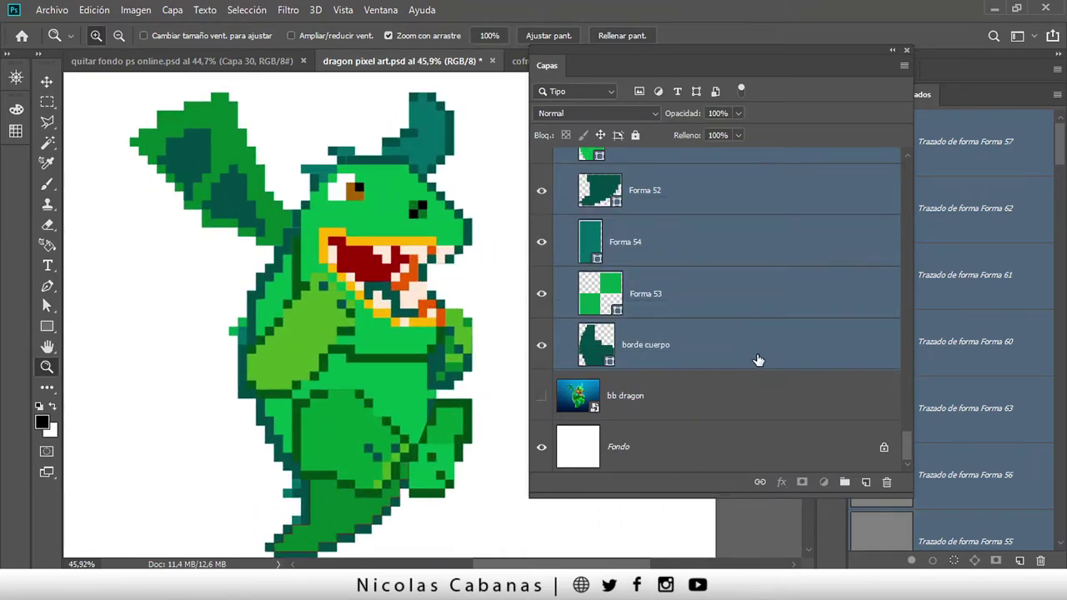
pyautogui.moveTo(495, 275); pyautogui.dragTo(471, 267)
pyautogui.press('a')
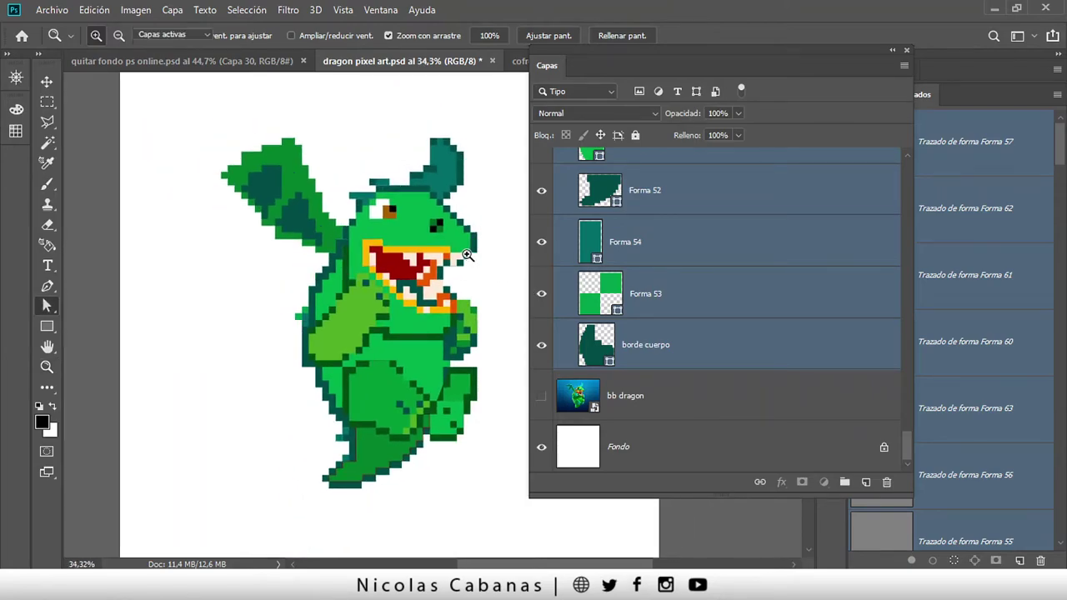
pyautogui.hscroll(1, 283, 279)
pyautogui.hscroll(1, 276, 269)
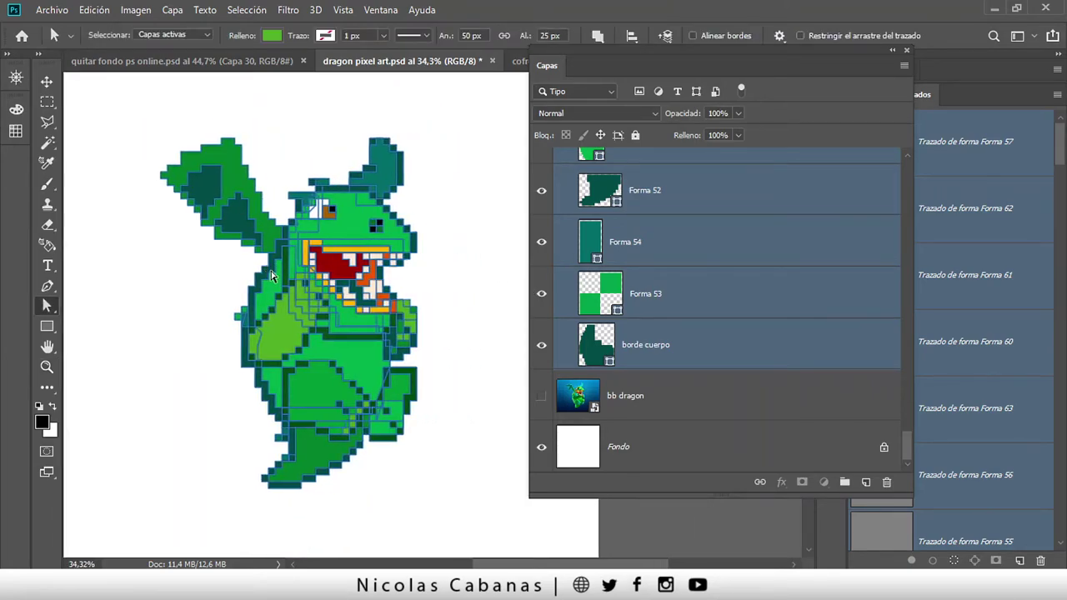
pyautogui.scroll(1, 207, 322)
pyautogui.scroll(1, 247, 315)
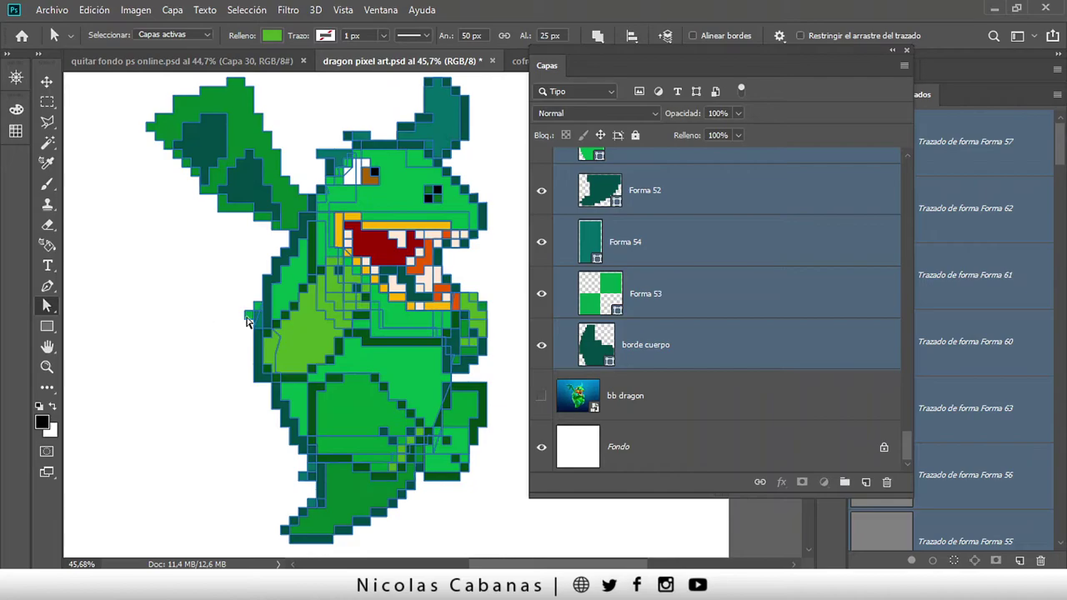
pyautogui.scroll(1, 234, 345)
pyautogui.scroll(1, 232, 348)
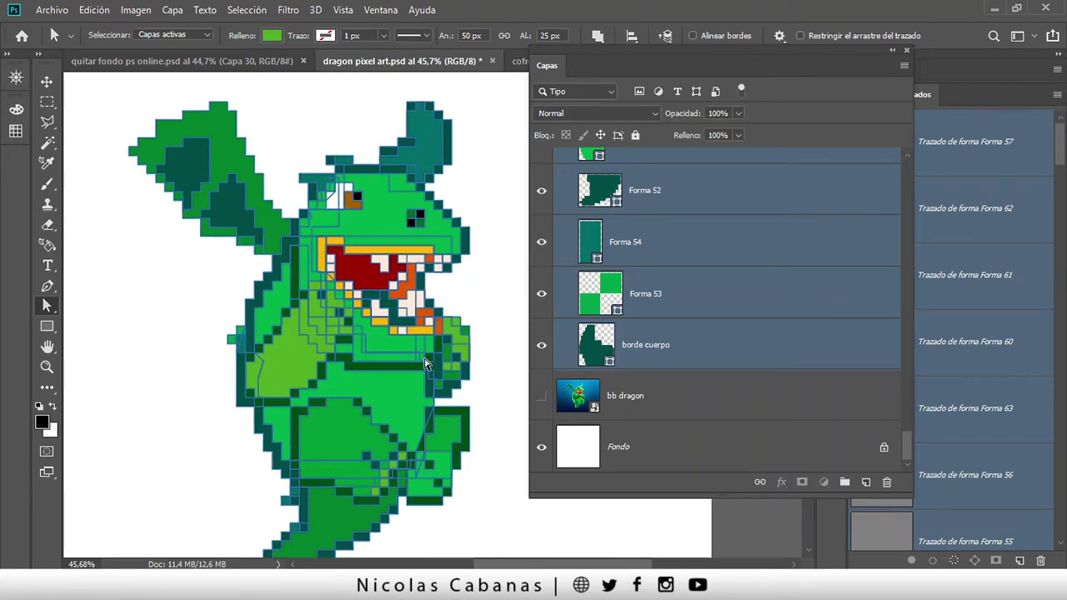
pyautogui.scroll(-1, 408, 365)
pyautogui.scroll(-1, 371, 372)
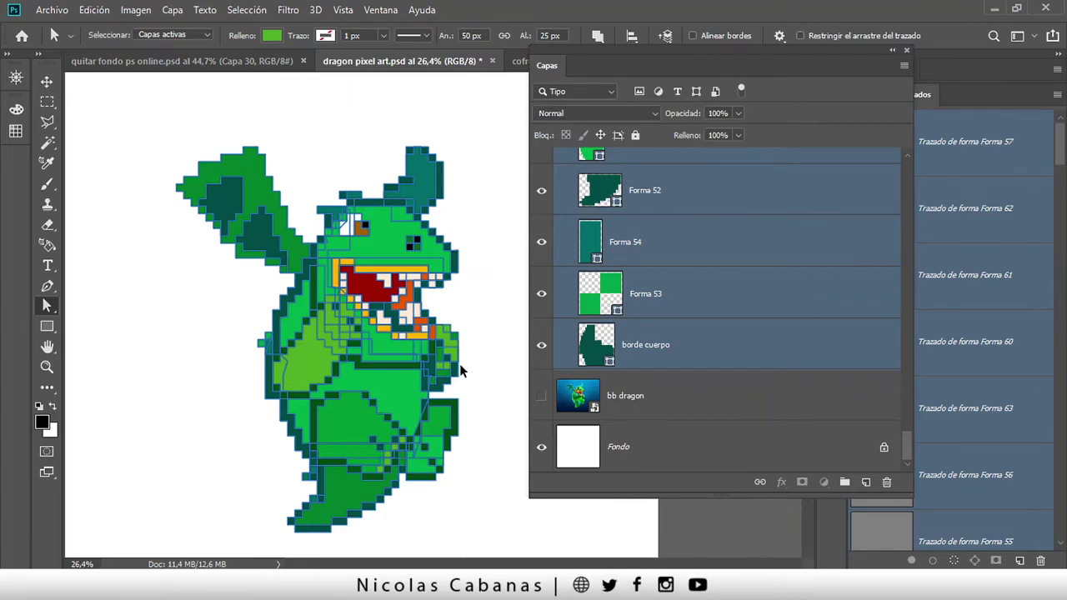
pyautogui.scroll(-3, 460, 363)
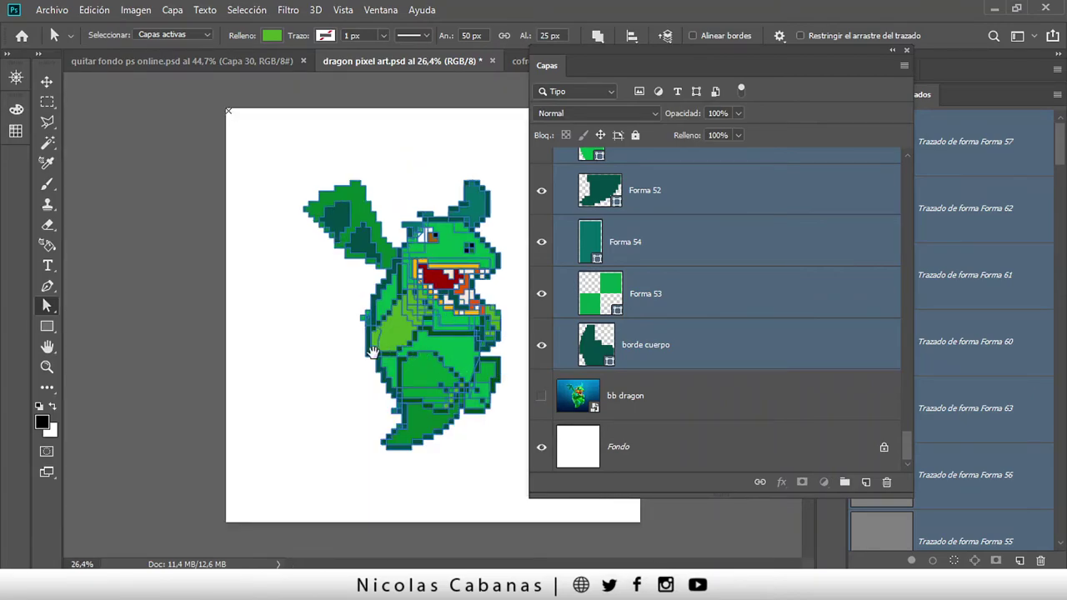
# Compare the reference photo with the pixel art, selecting the Fondo and borde cuerpo layers.
pyautogui.keyDown('alt'); pyautogui.click(542, 399); pyautogui.keyUp('alt')
pyautogui.keyDown('alt'); pyautogui.click(543, 400); pyautogui.keyUp('alt')
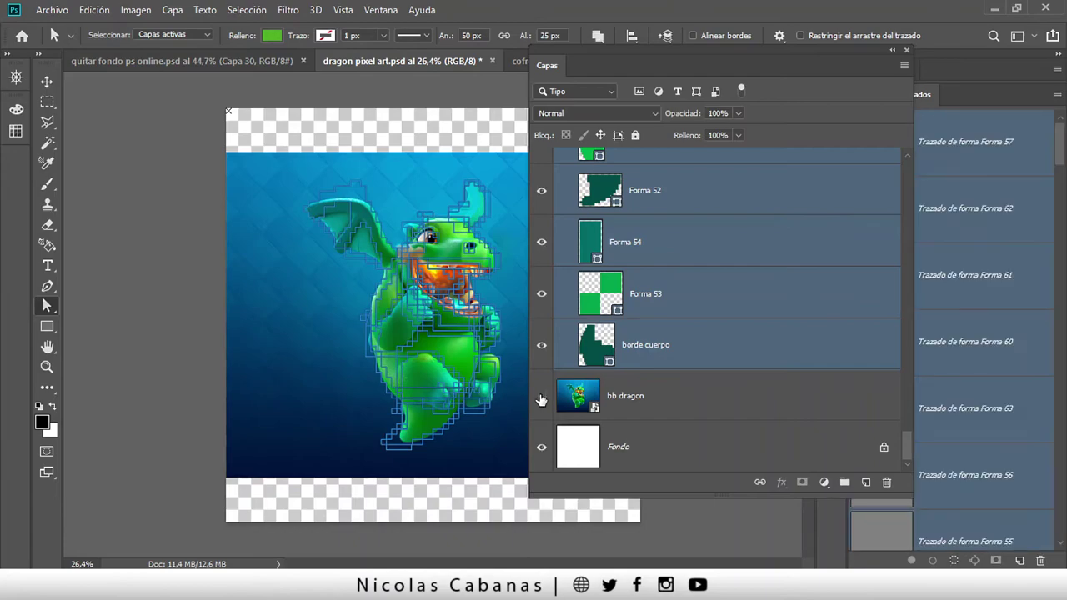
pyautogui.click(715, 443)
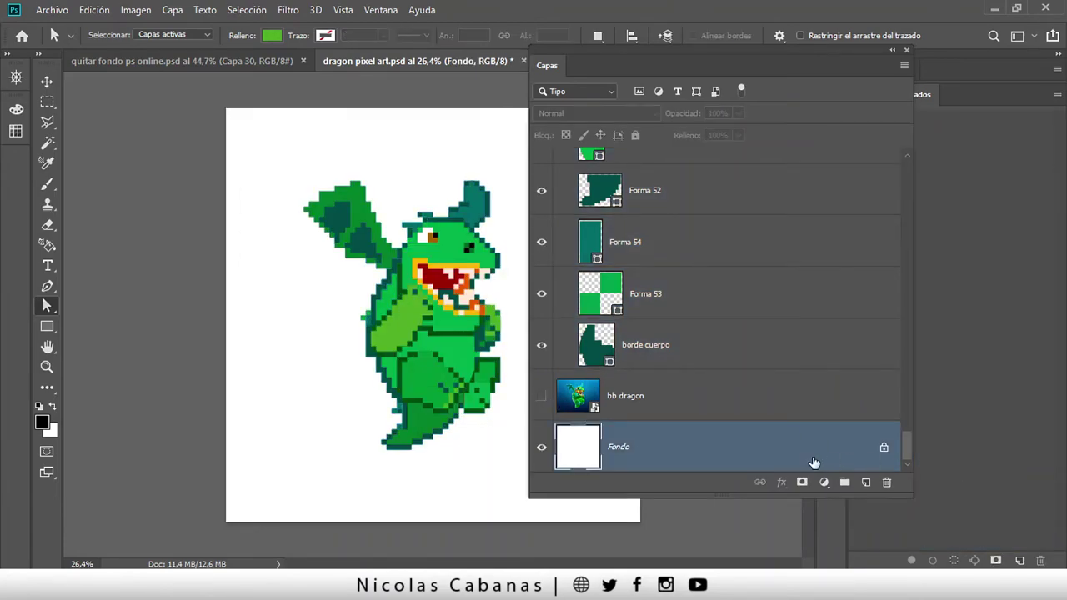
pyautogui.click(682, 361)
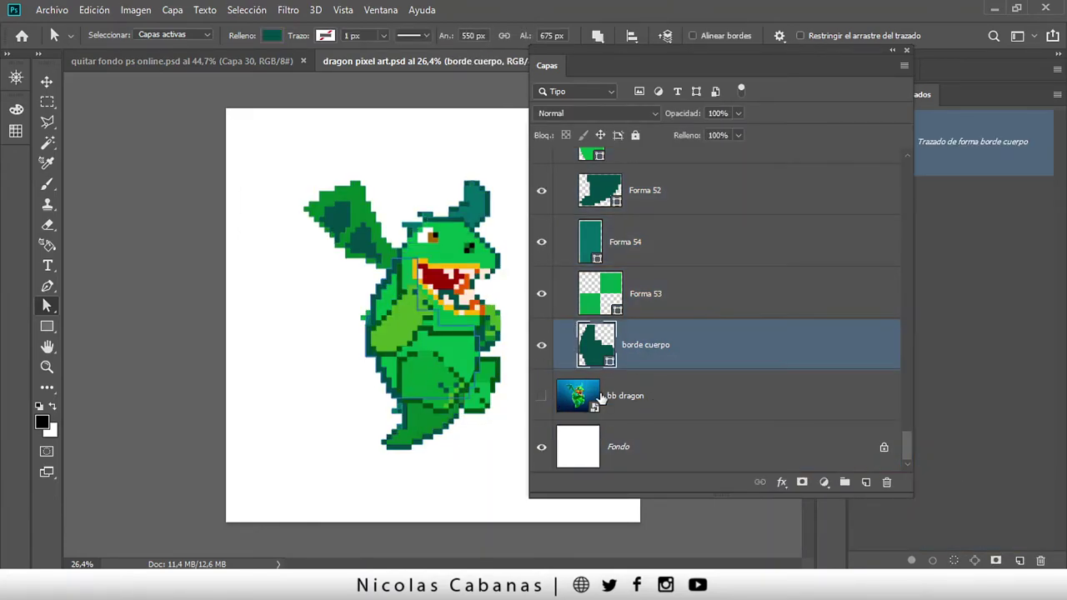
pyautogui.keyDown('alt'); pyautogui.click(543, 400); pyautogui.keyUp('alt')
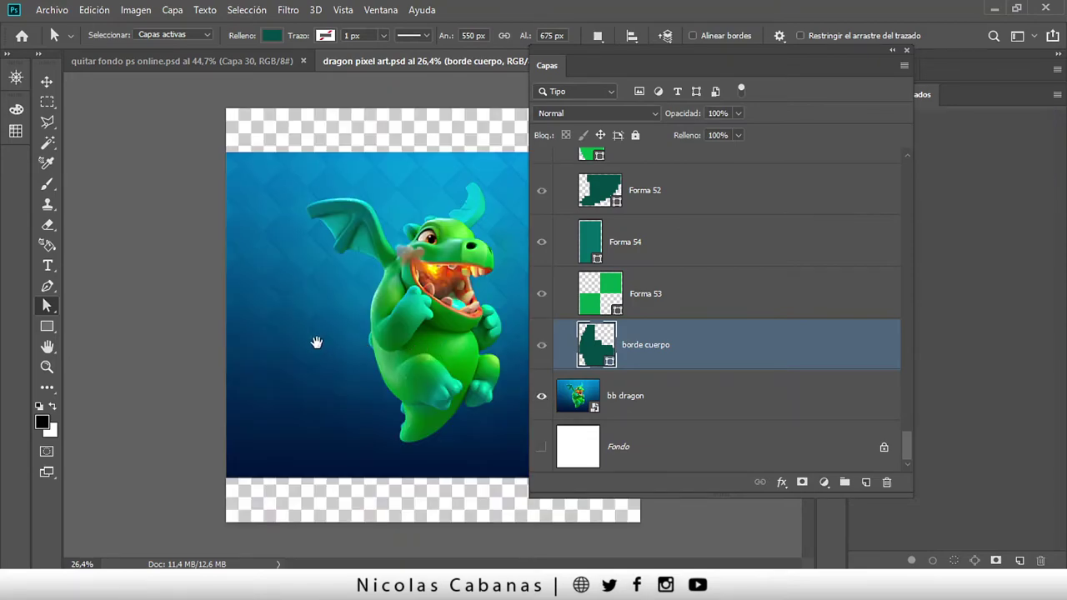
pyautogui.keyDown('alt'); pyautogui.click(540, 400); pyautogui.keyUp('alt')
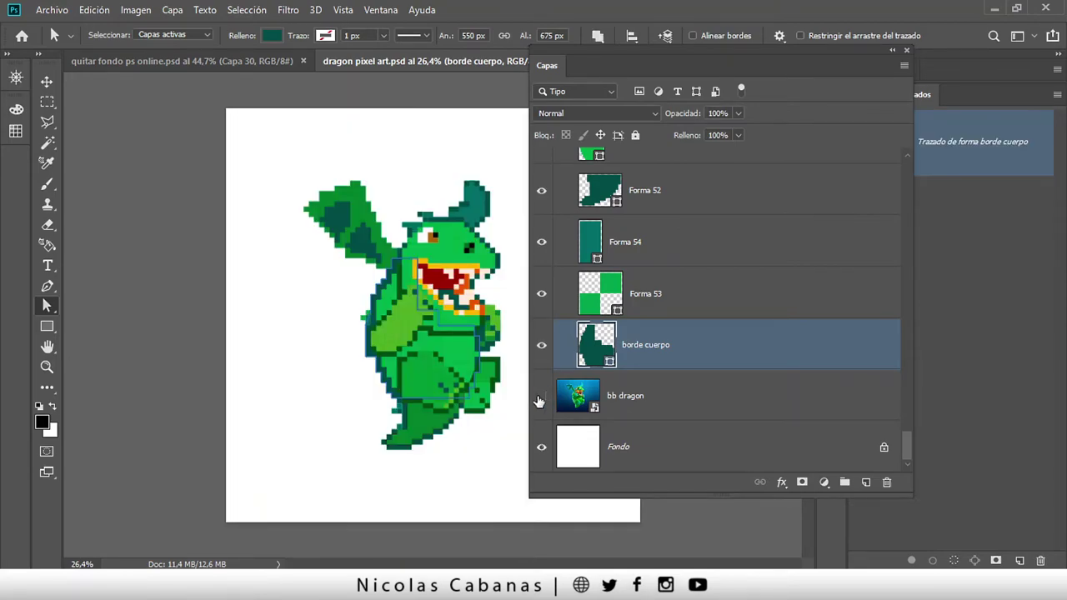
pyautogui.click(578, 440)
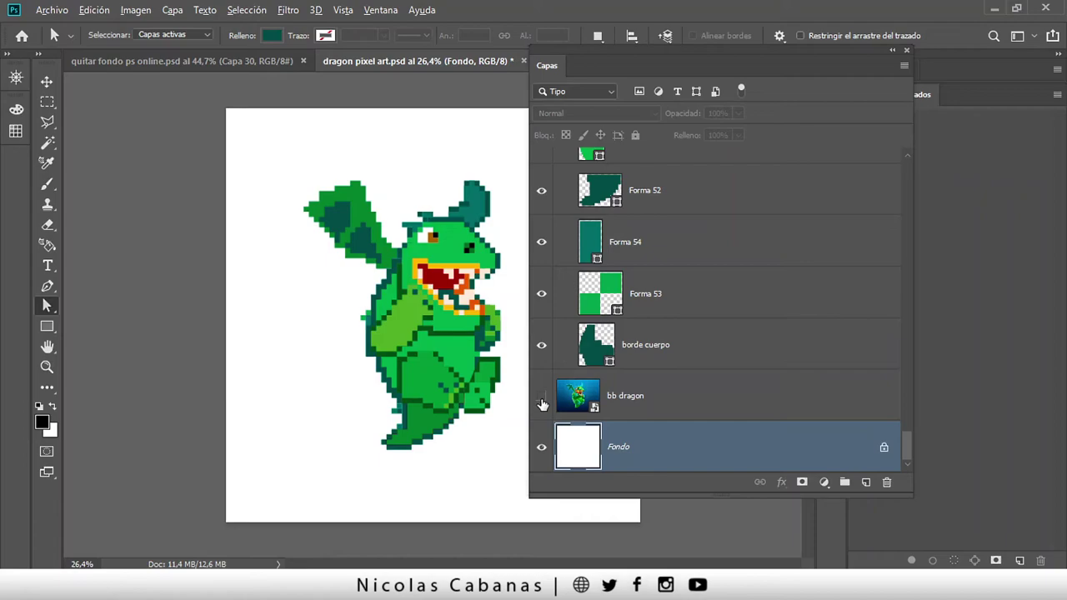
# Flip repeatedly between the reference and the pixel art, ending with only bb dragon visible.
pyautogui.keyDown('alt'); pyautogui.click(542, 403); pyautogui.keyUp('alt')
pyautogui.keyDown('alt'); pyautogui.click(541, 401); pyautogui.keyUp('alt')
pyautogui.keyDown('alt'); pyautogui.click(542, 402); pyautogui.keyUp('alt')
pyautogui.keyDown('alt'); pyautogui.click(539, 404); pyautogui.keyUp('alt')
pyautogui.keyDown('alt'); pyautogui.click(540, 404); pyautogui.keyUp('alt')
pyautogui.keyDown('alt'); pyautogui.click(540, 403); pyautogui.keyUp('alt')
pyautogui.keyDown('alt'); pyautogui.click(540, 404); pyautogui.keyUp('alt')
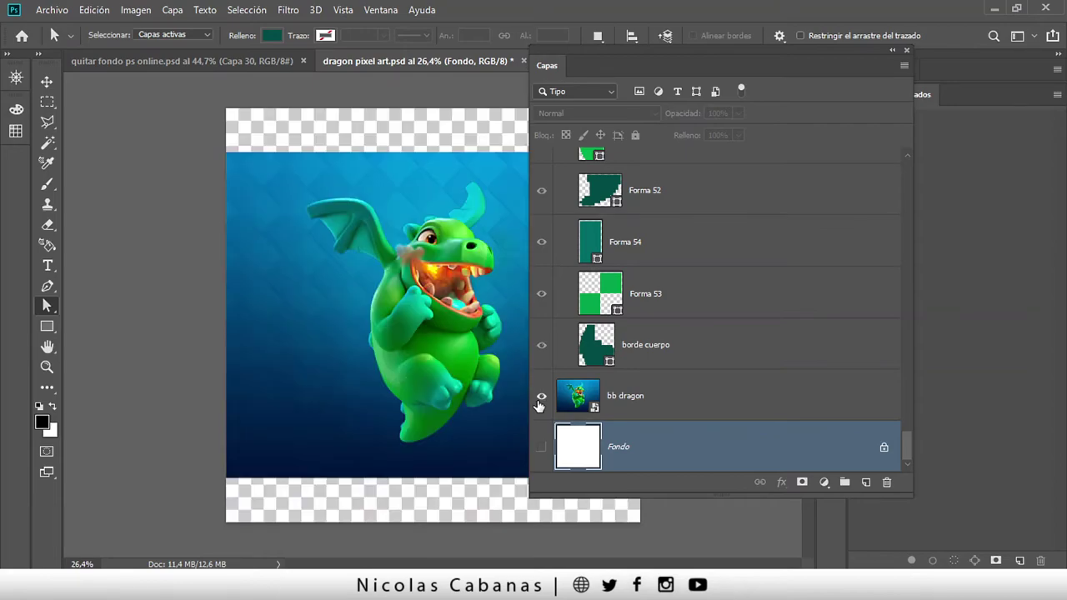
pyautogui.keyDown('alt'); pyautogui.click(541, 403); pyautogui.keyUp('alt')
pyautogui.keyDown('alt'); pyautogui.click(540, 404); pyautogui.keyUp('alt')
pyautogui.keyDown('alt'); pyautogui.click(540, 404); pyautogui.keyUp('alt')
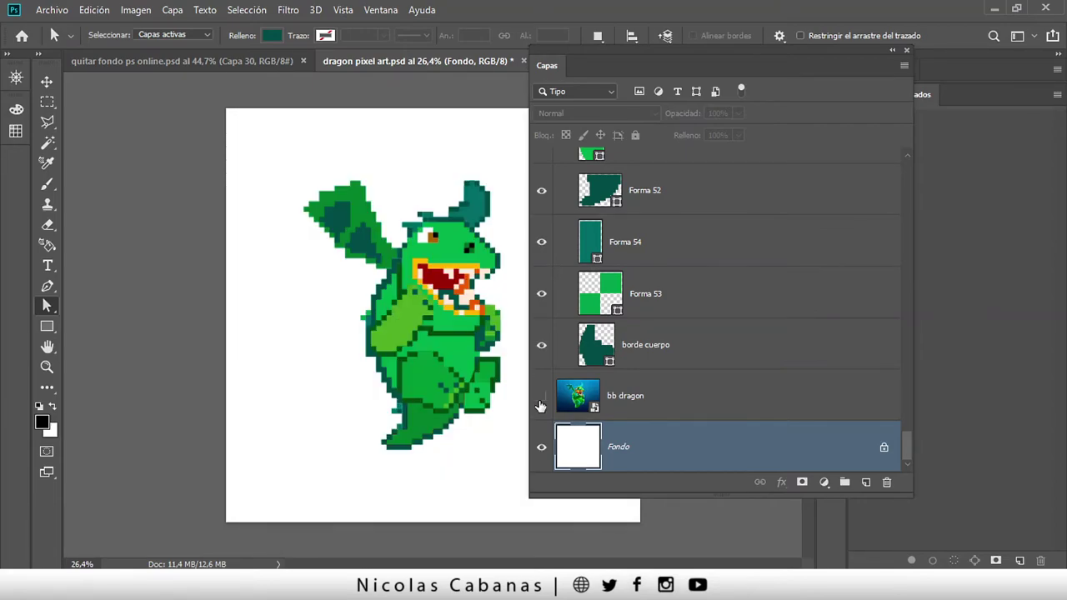
pyautogui.keyDown('alt'); pyautogui.click(540, 404); pyautogui.keyUp('alt')
pyautogui.keyDown('alt'); pyautogui.click(540, 404); pyautogui.keyUp('alt')
pyautogui.keyDown('alt'); pyautogui.click(540, 404); pyautogui.keyUp('alt')
pyautogui.keyDown('alt'); pyautogui.click(540, 404); pyautogui.keyUp('alt')
pyautogui.keyDown('alt'); pyautogui.click(540, 405); pyautogui.keyUp('alt')
pyautogui.keyDown('alt'); pyautogui.click(540, 404); pyautogui.keyUp('alt')
pyautogui.keyDown('alt'); pyautogui.click(540, 404); pyautogui.keyUp('alt')
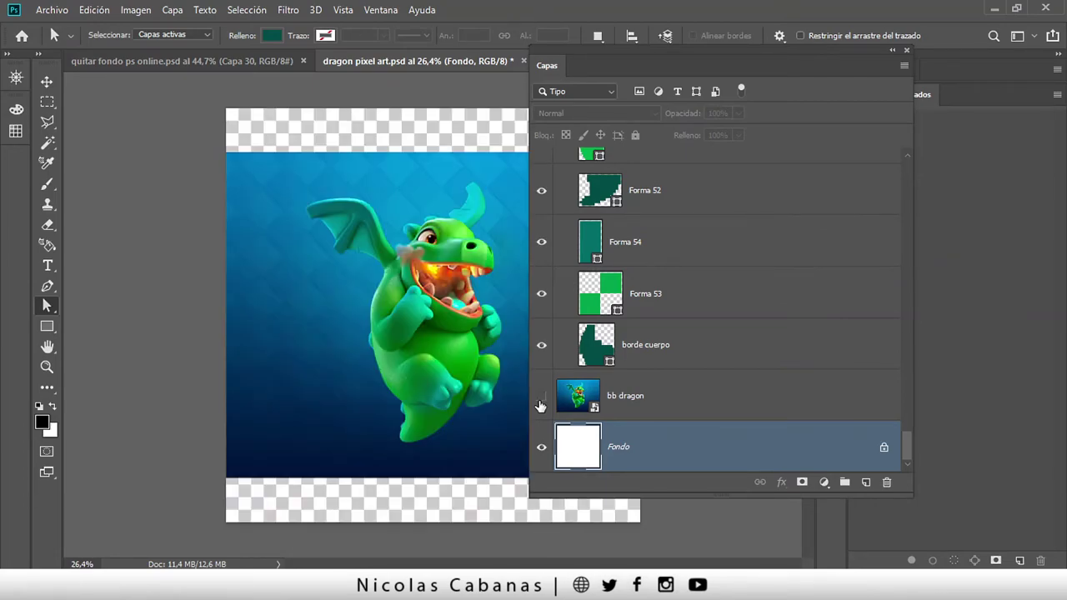
pyautogui.keyDown('alt'); pyautogui.click(540, 405); pyautogui.keyUp('alt')
pyautogui.keyDown('alt'); pyautogui.click(540, 405); pyautogui.keyUp('alt')
pyautogui.keyDown('alt'); pyautogui.click(540, 404); pyautogui.keyUp('alt')
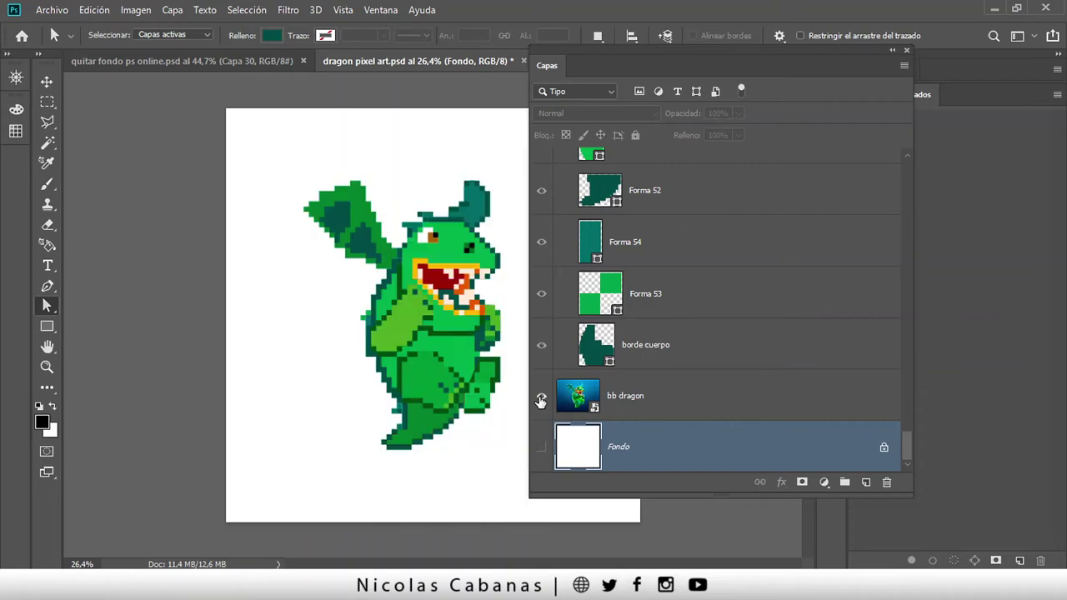
pyautogui.keyDown('alt'); pyautogui.click(540, 403); pyautogui.keyUp('alt')
pyautogui.keyDown('alt'); pyautogui.click(540, 400); pyautogui.keyUp('alt')
pyautogui.keyDown('alt'); pyautogui.click(540, 400); pyautogui.keyUp('alt')
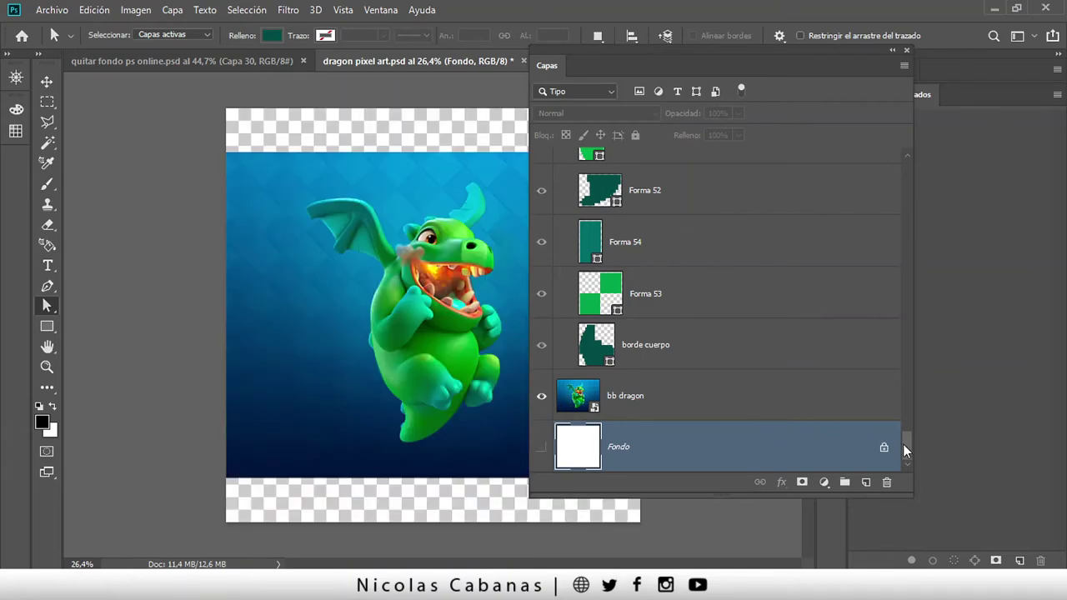
pyautogui.moveTo(902, 444); pyautogui.dragTo(880, 133)
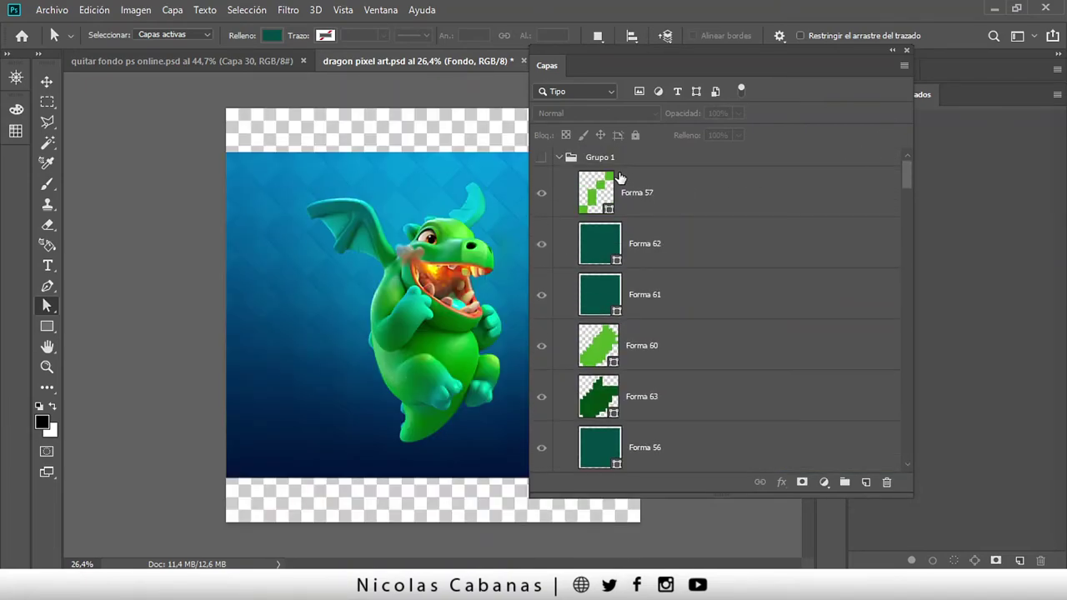
# Select Grupo 1, adjust the zoom, and dock the floating Layers panel into the right column.
pyautogui.click(556, 158)
pyautogui.press('z')
pyautogui.moveTo(466, 224); pyautogui.dragTo(423, 222)
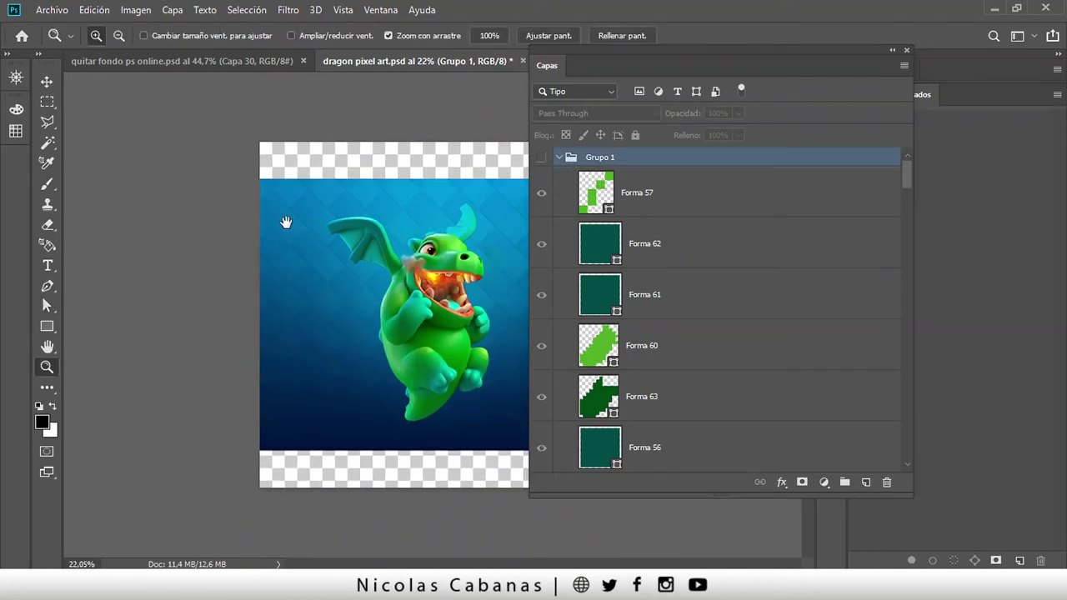
pyautogui.moveTo(412, 304); pyautogui.dragTo(450, 300)
pyautogui.moveTo(549, 66)
pyautogui.mouseDown()
pyautogui.moveTo(865, 91)
pyautogui.moveTo(861, 102)
pyautogui.mouseUp()
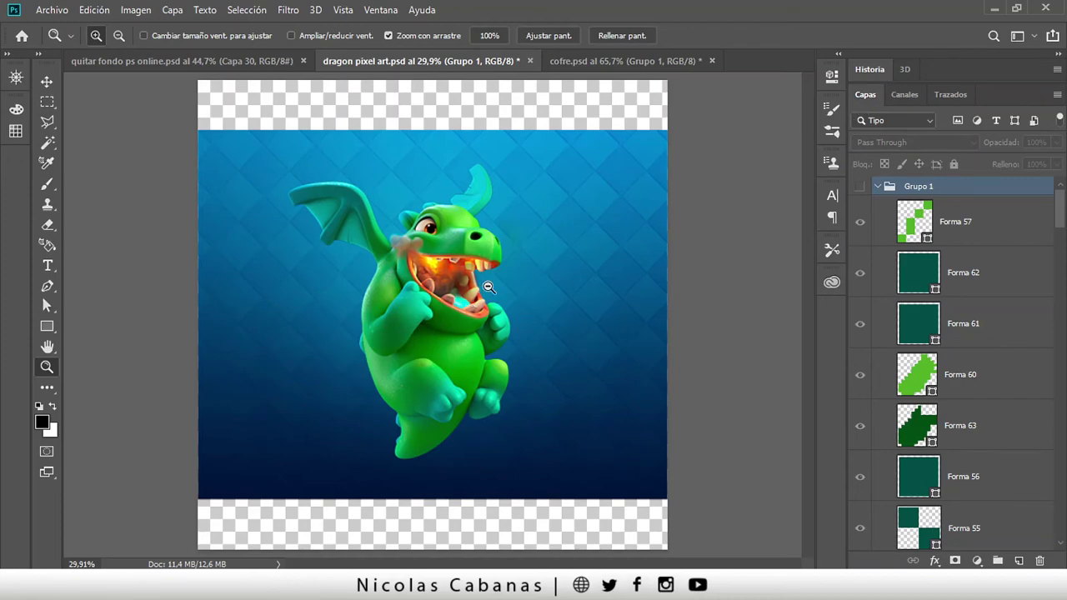
pyautogui.moveTo(490, 287); pyautogui.dragTo(500, 286)
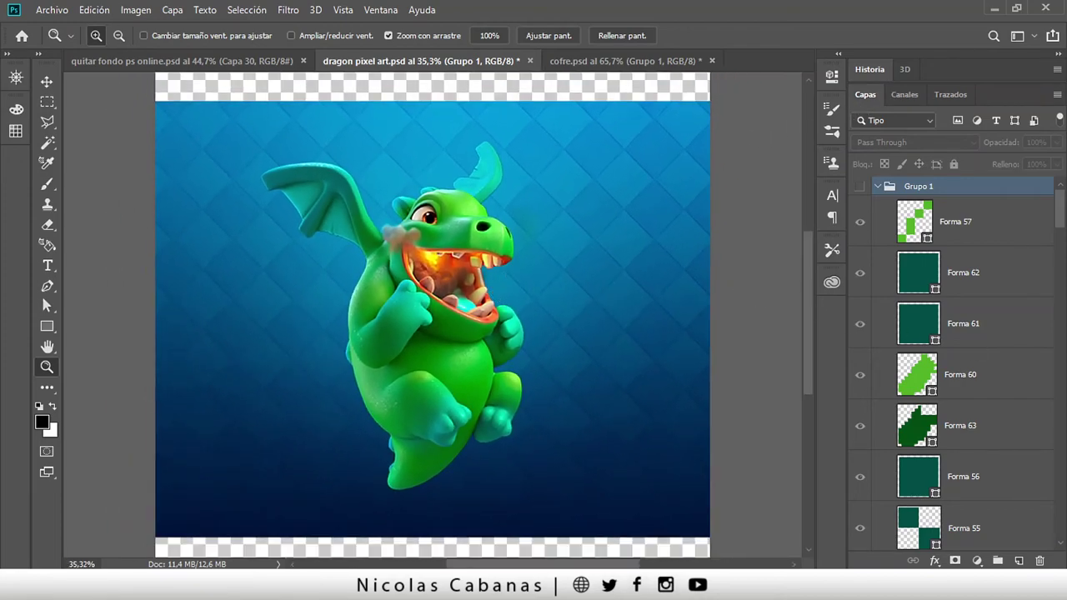